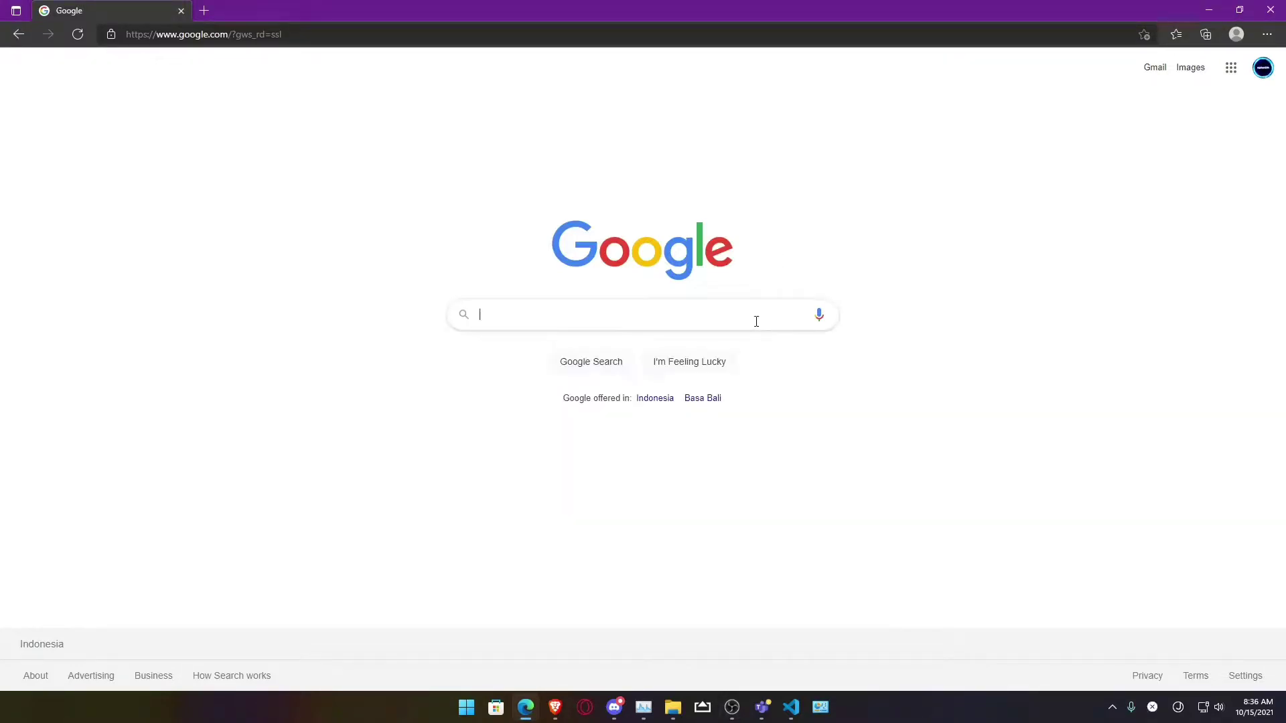
Focus the Google search box and check the taskbar keyboard layout list.
click(743, 315)
click(736, 321)
click(750, 311)
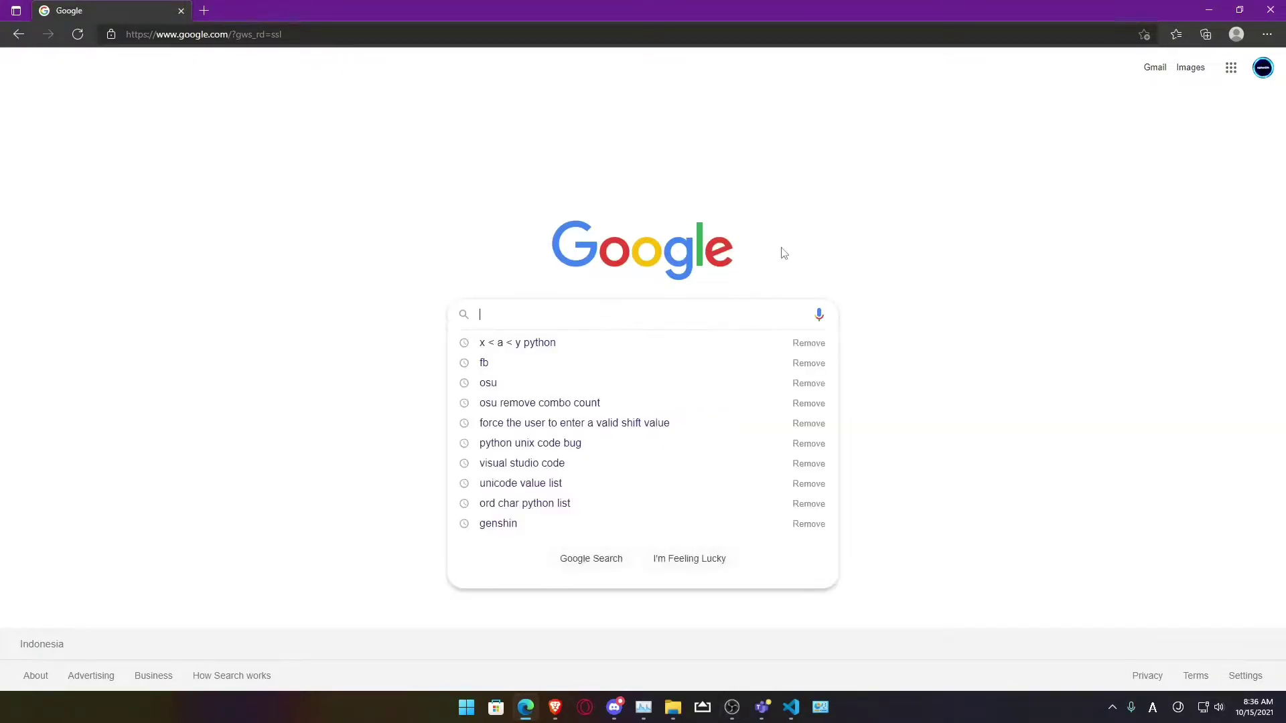
click(726, 319)
click(735, 315)
click(744, 308)
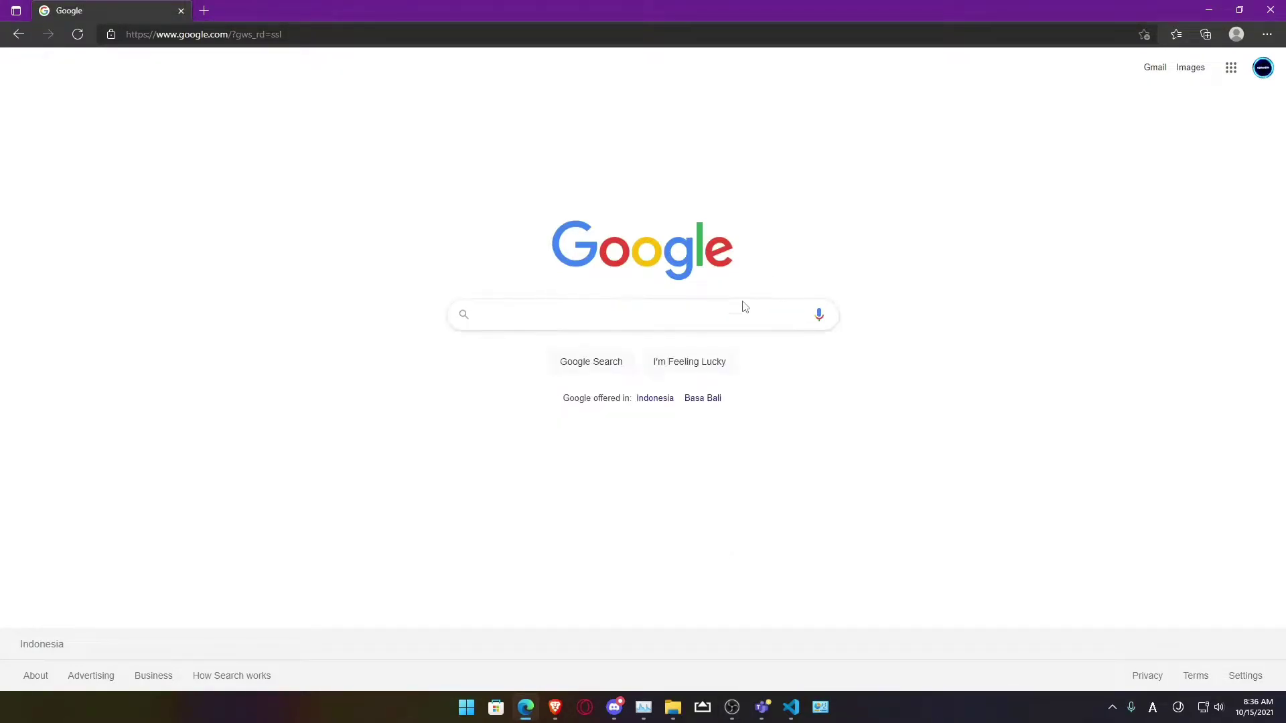
click(1180, 710)
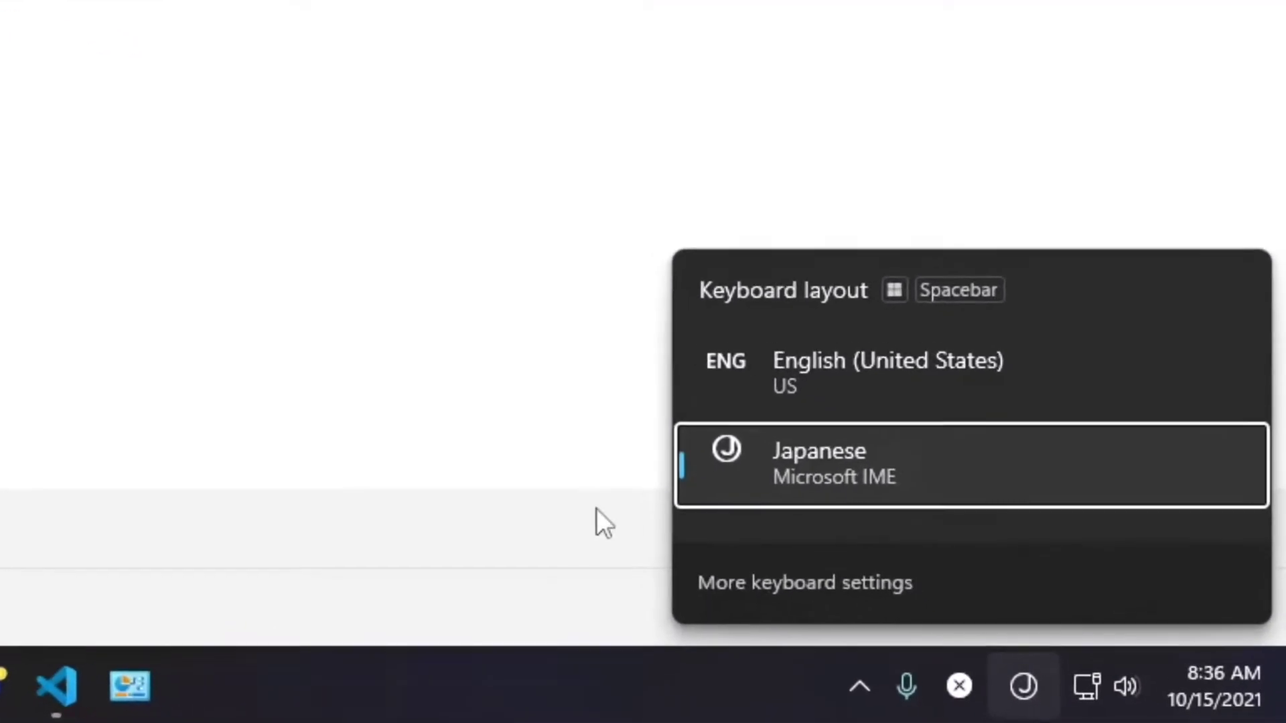
click(941, 684)
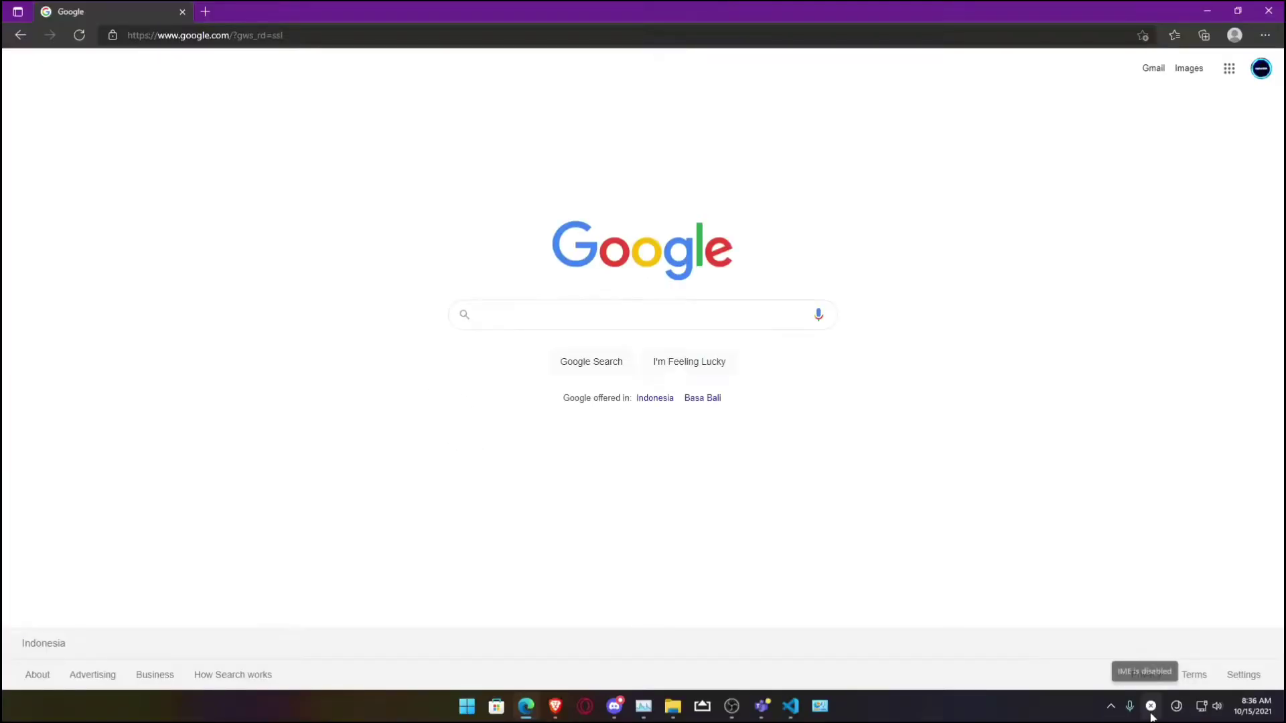
Switch the IME to hiragana with Ctrl+Caps Lock, type test letters 'asdfqwasdf', then erase them.
click(715, 326)
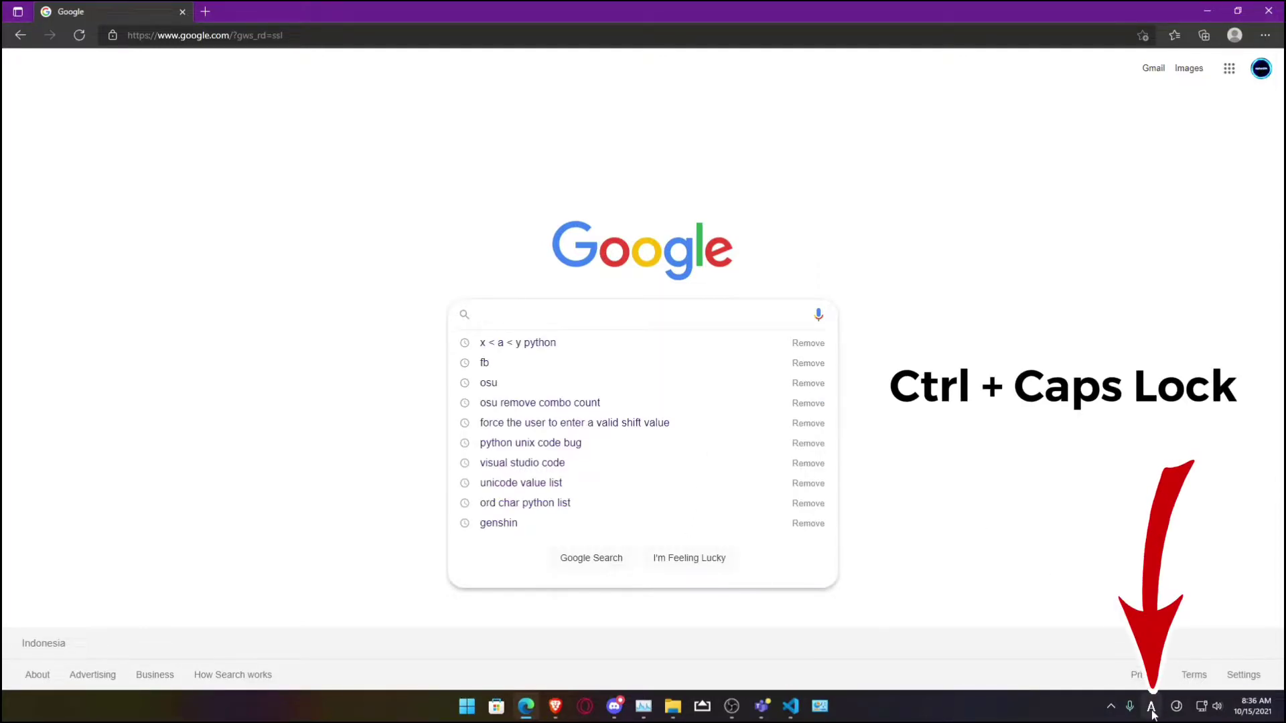
key(ctrl+Caps_Lock)
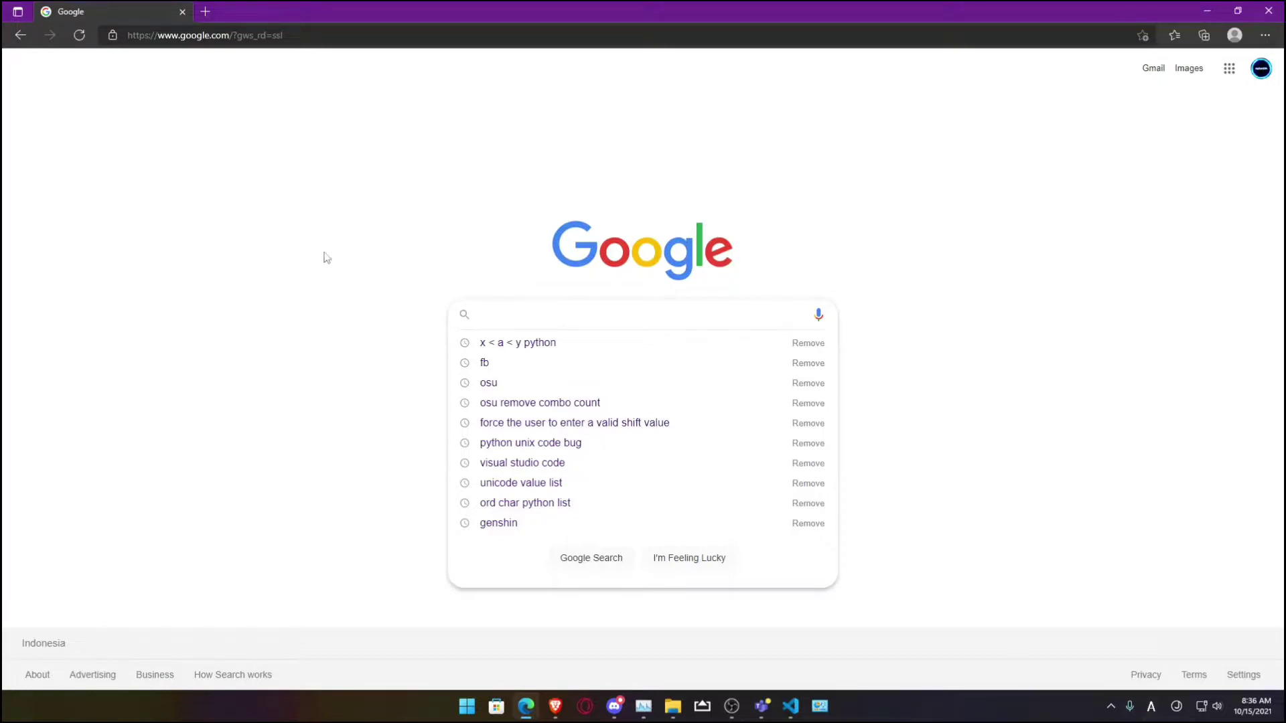
text(asdfqwasdf)
key(BackSpace)
key(BackSpace)
key(BackSpace)
key(BackSpace)
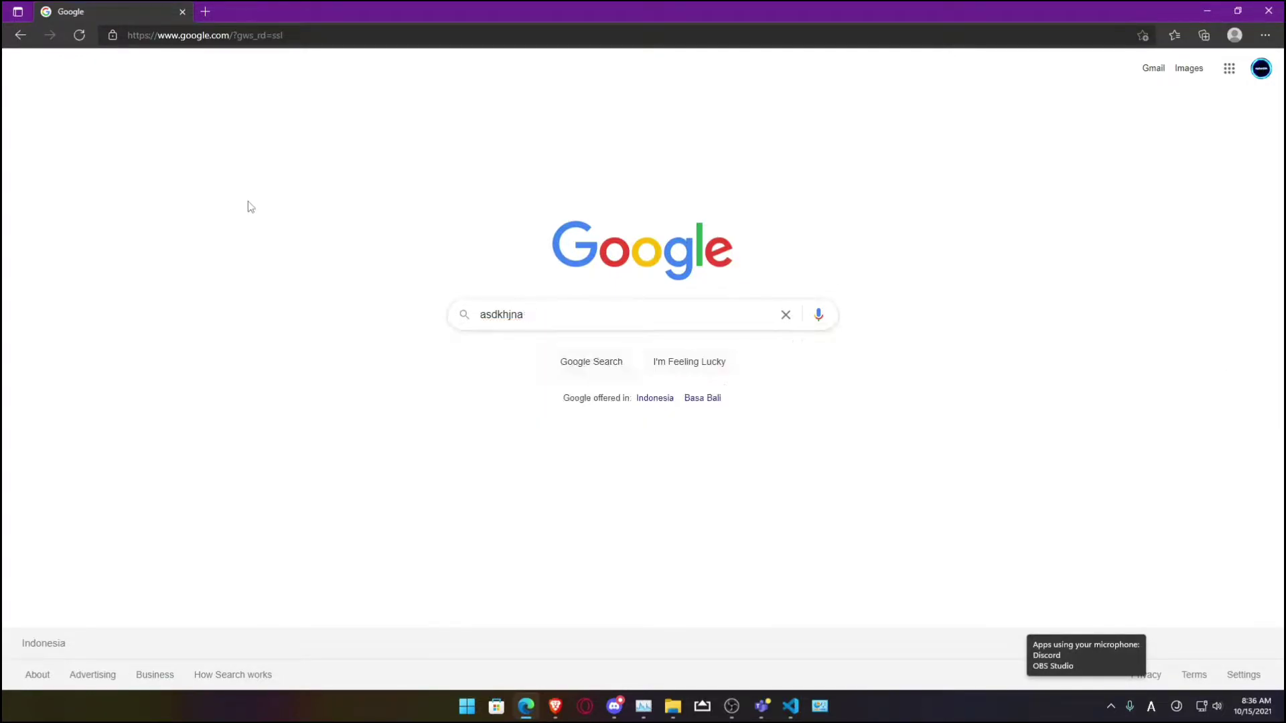
key(BackSpace)
key(BackSpace)
key(BackSpace)
key(BackSpace)
key(BackSpace)
key(BackSpace)
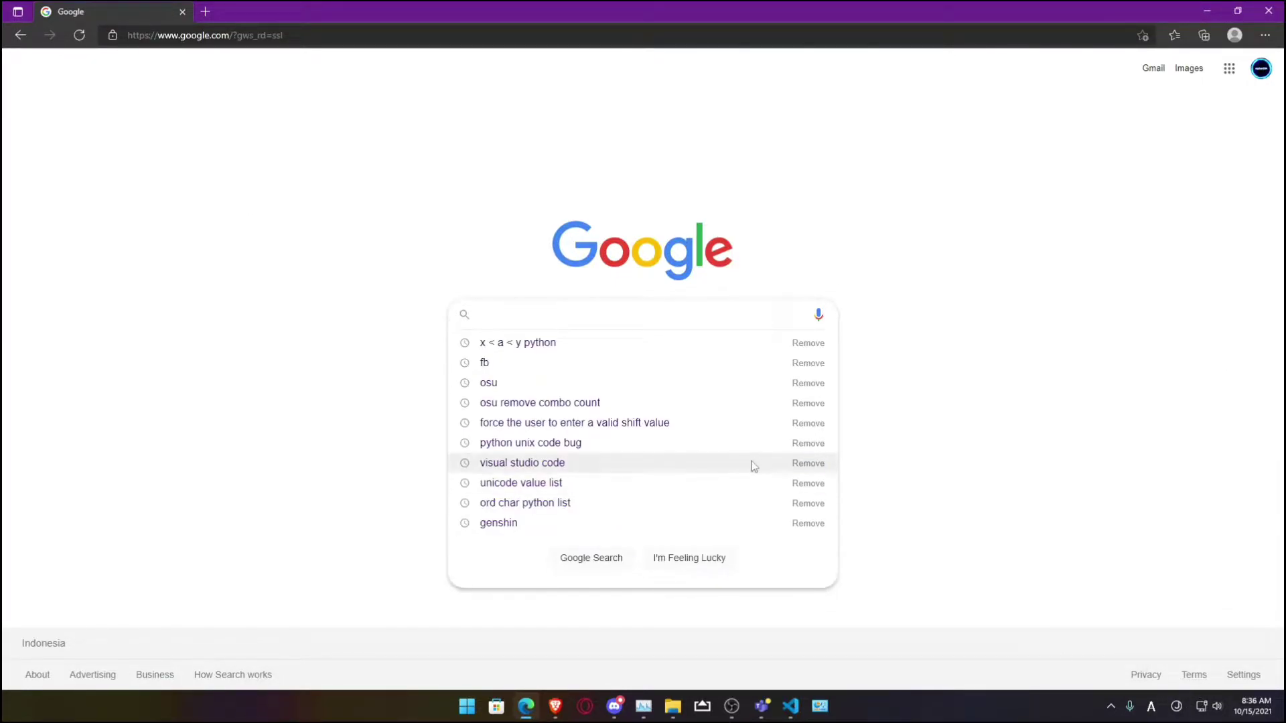
Search for a username, load the Google home page in a second tab, and switch keyboard layout.
text(rayhan354)
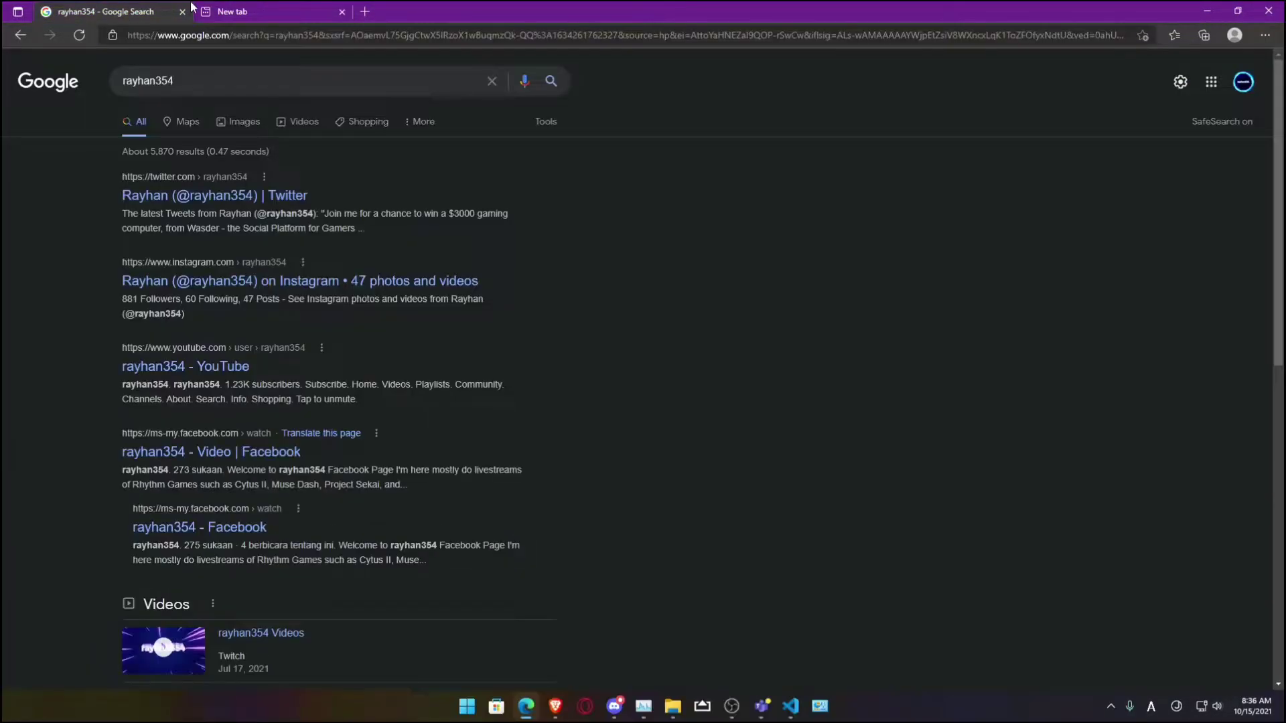
click(221, 9)
text(google.com)
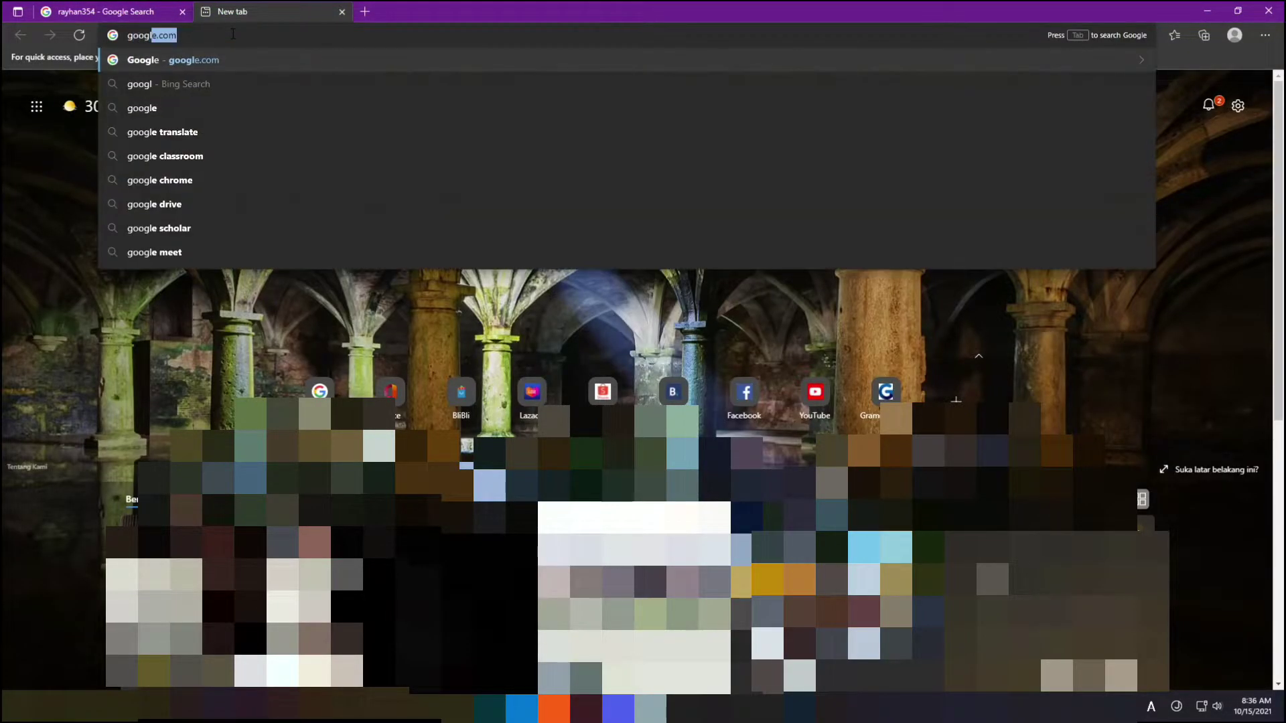
key(Return)
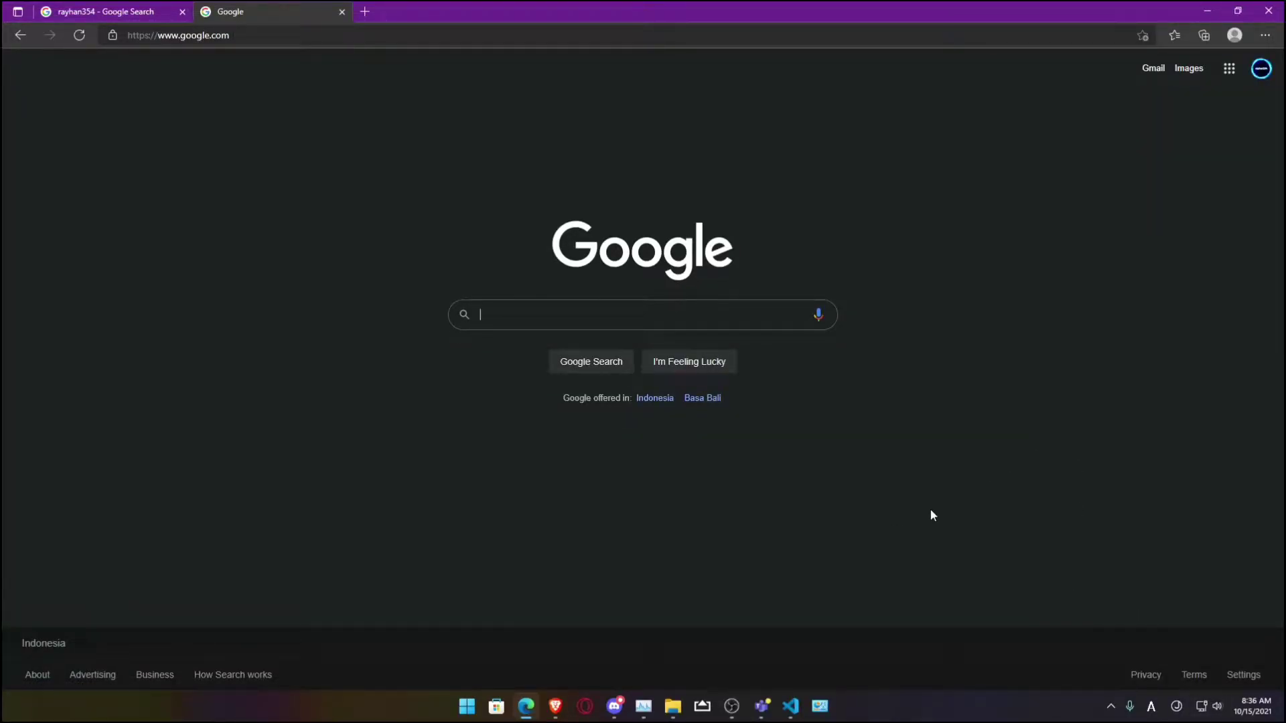
key(alt+shift)
key(ctrl+Caps_Lock)
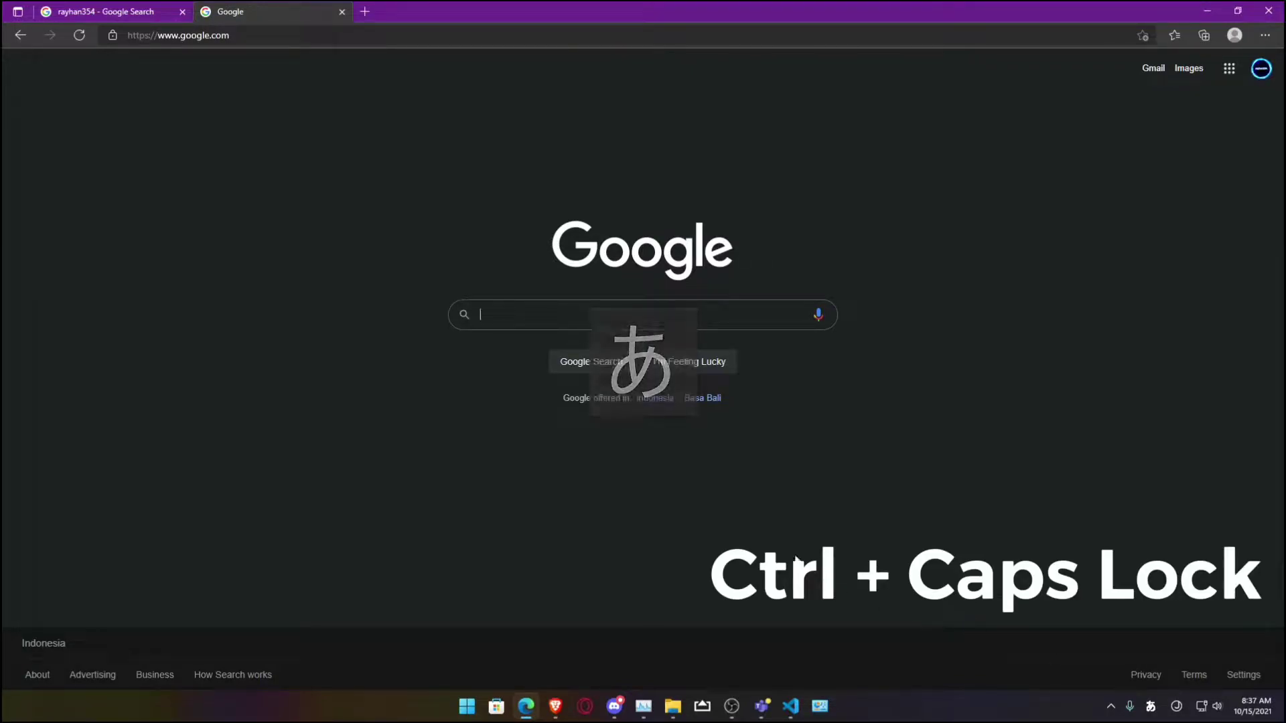
click(601, 316)
key(alt+Caps_Lock)
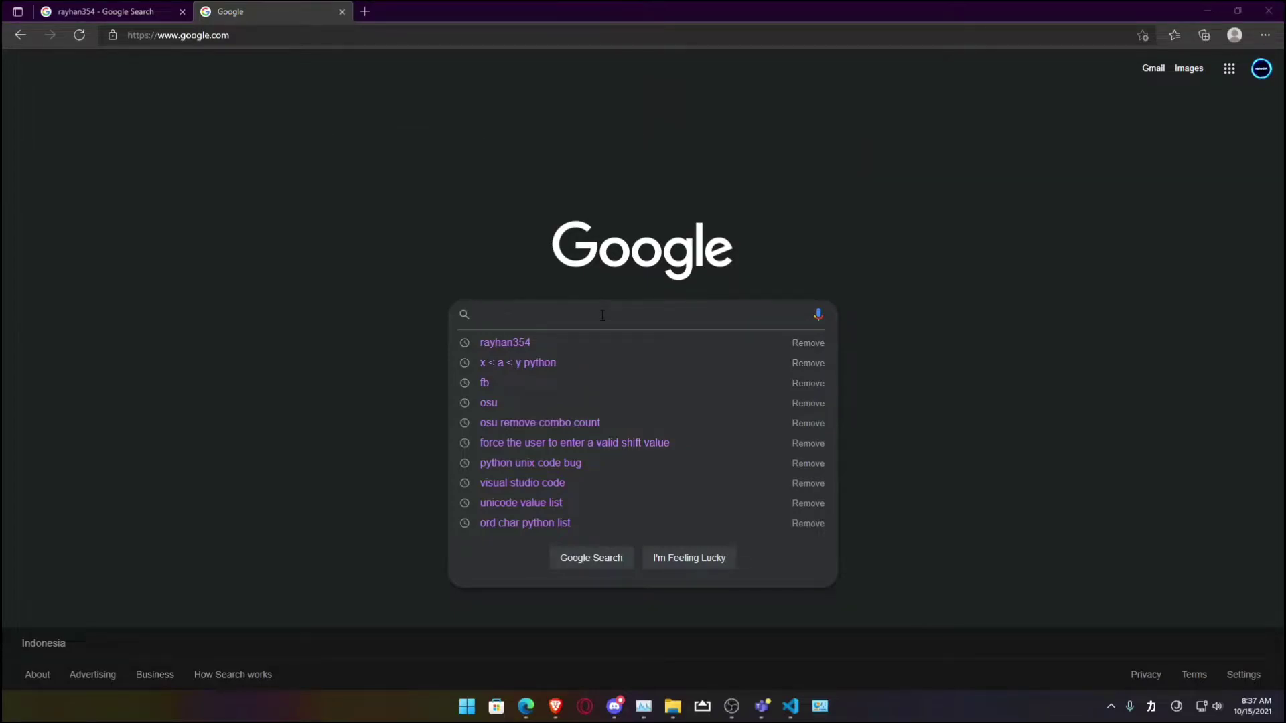
text(raihann)
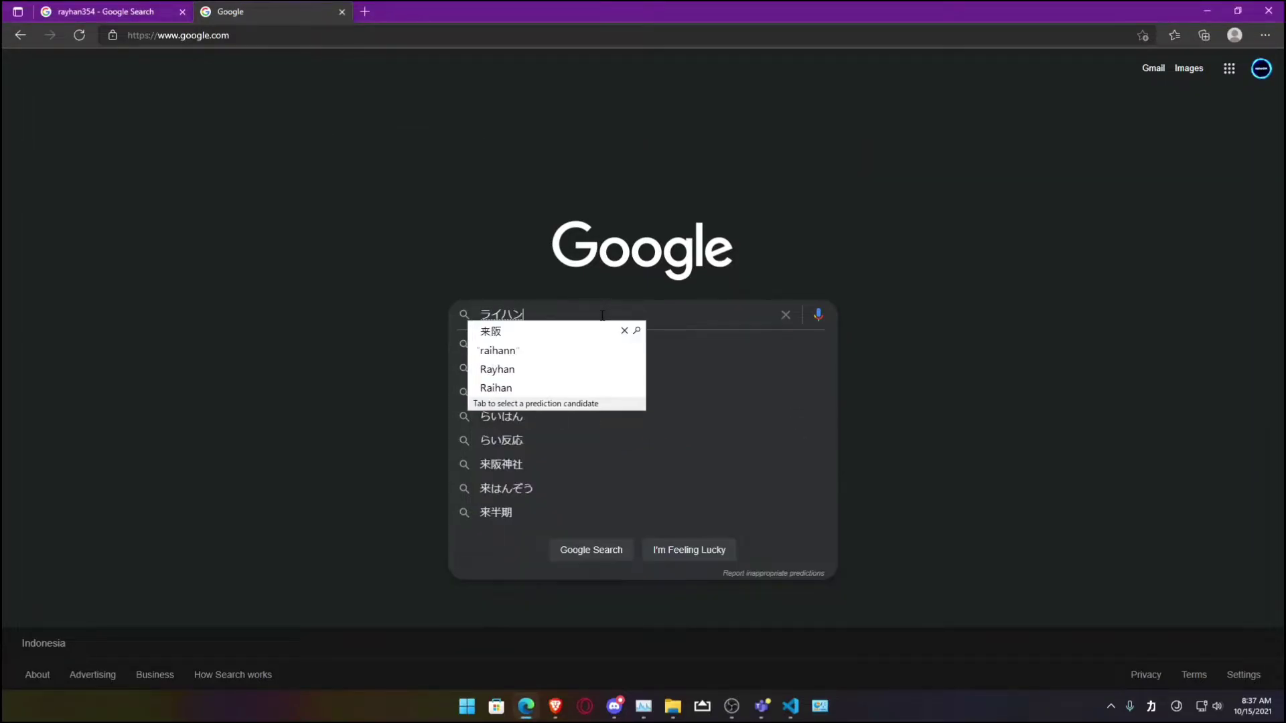
text(35)
key(Escape)
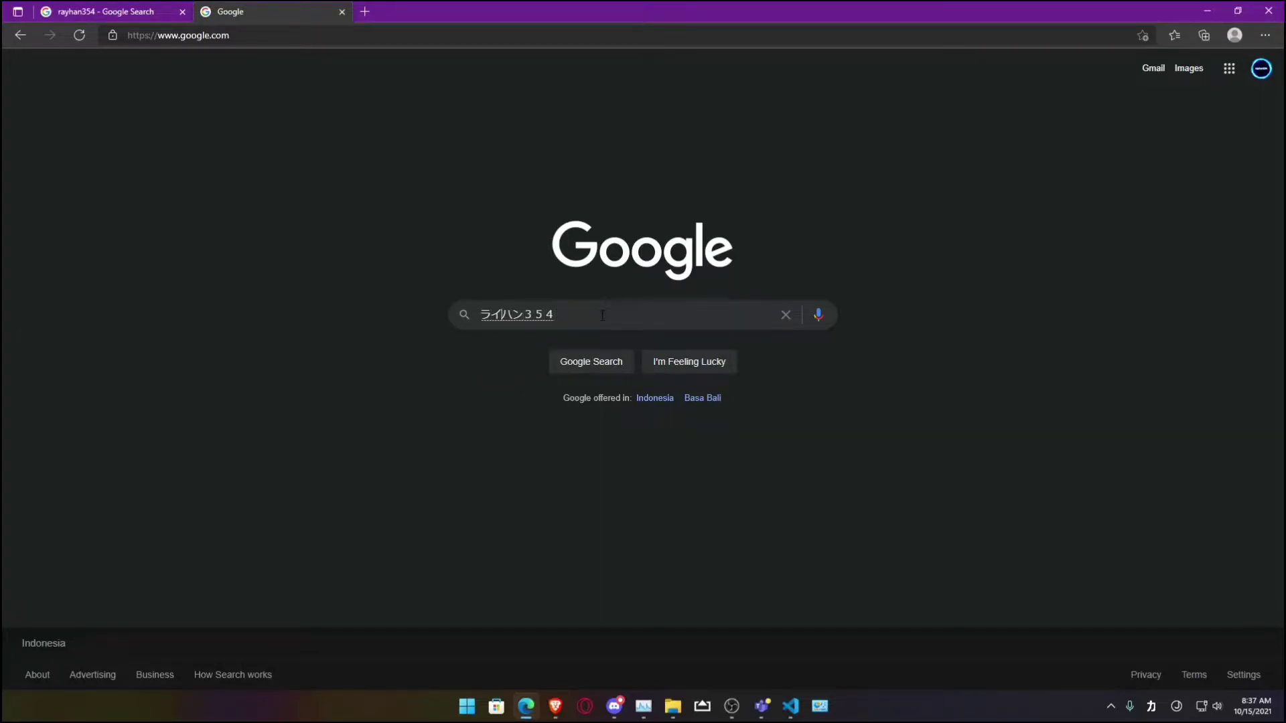
key(BackSpace)
key(BackSpace)
key(BackSpace)
key(BackSpace)
key(BackSpace)
key(BackSpace)
key(BackSpace)
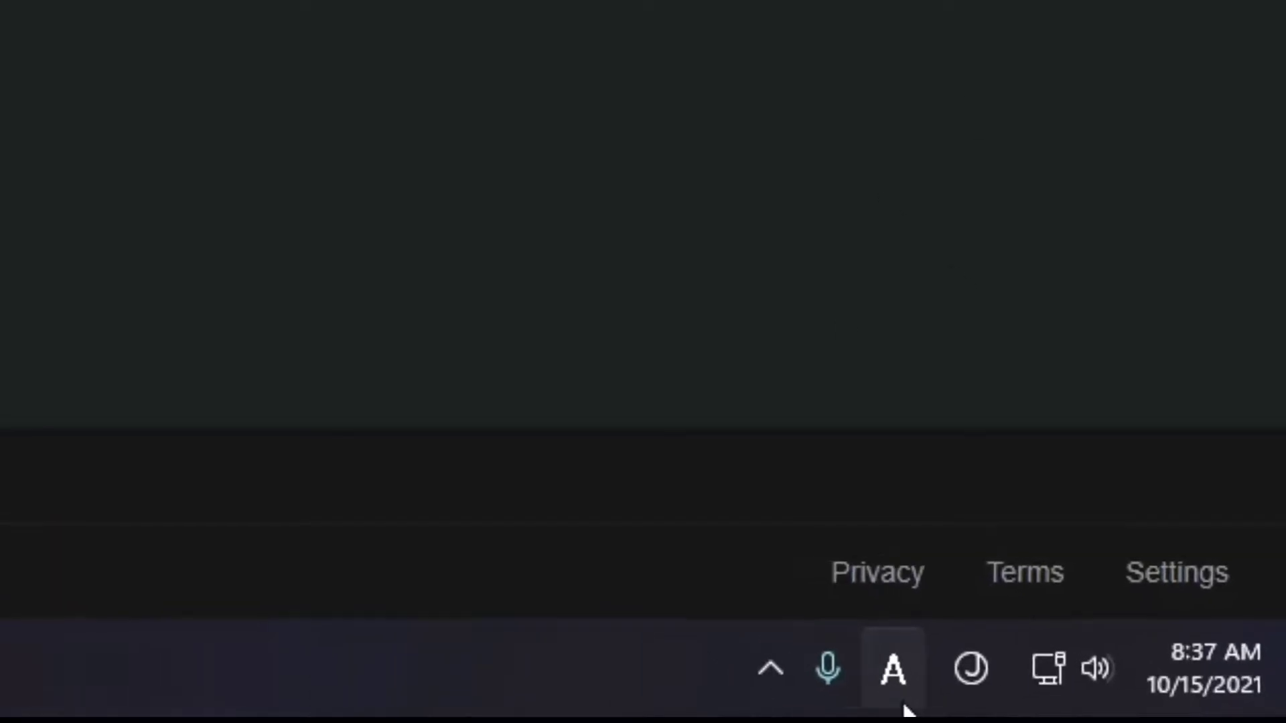
click(847, 667)
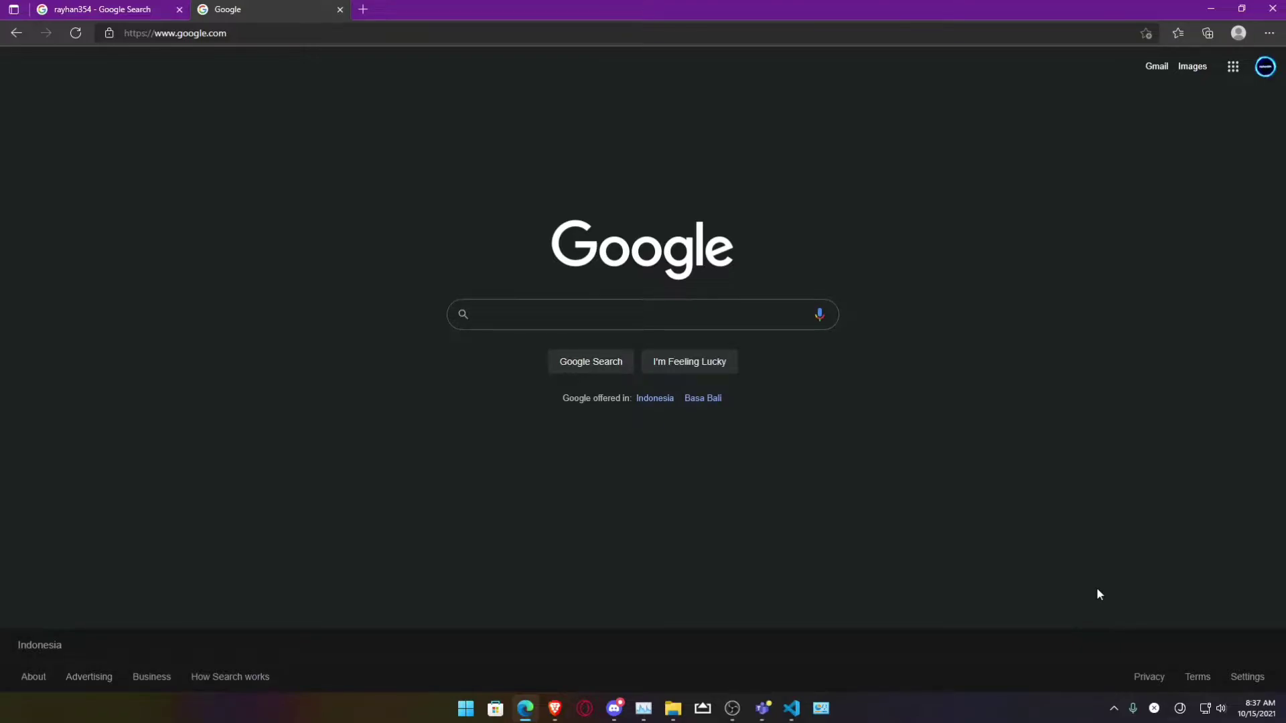
Switch the keyboard layout to Japanese Microsoft IME and focus the Google search box.
click(1179, 712)
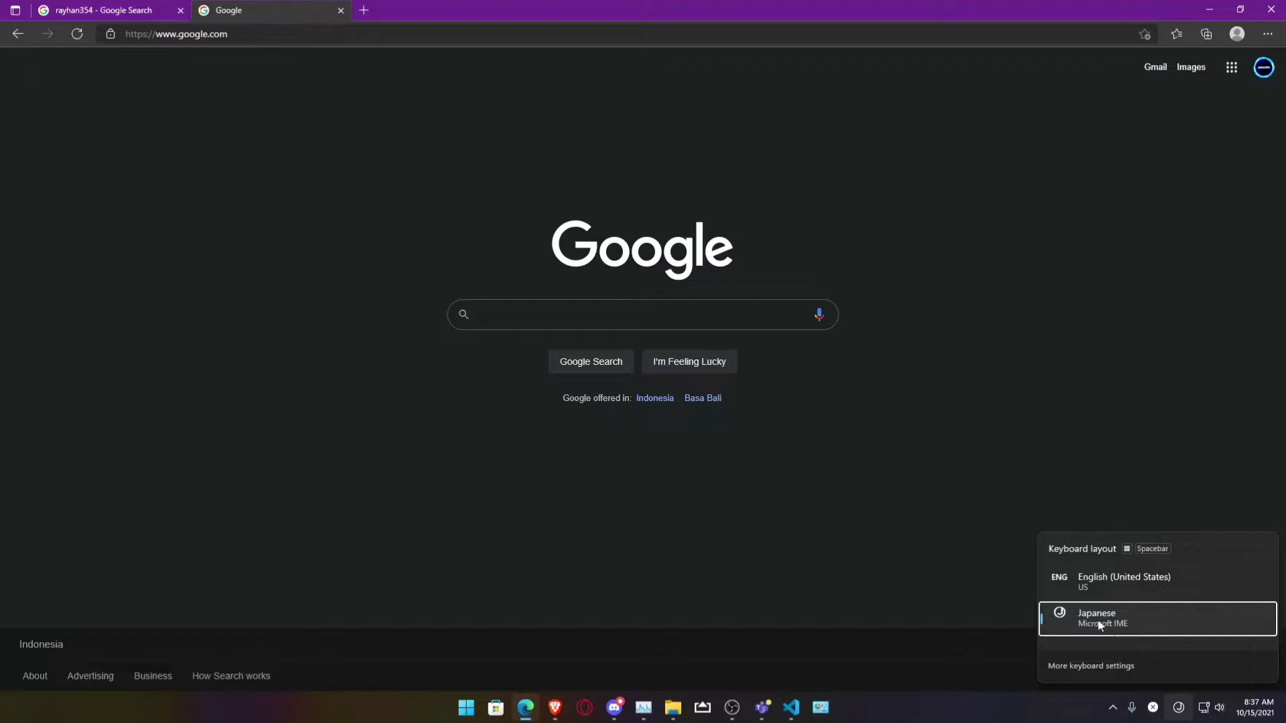
click(949, 615)
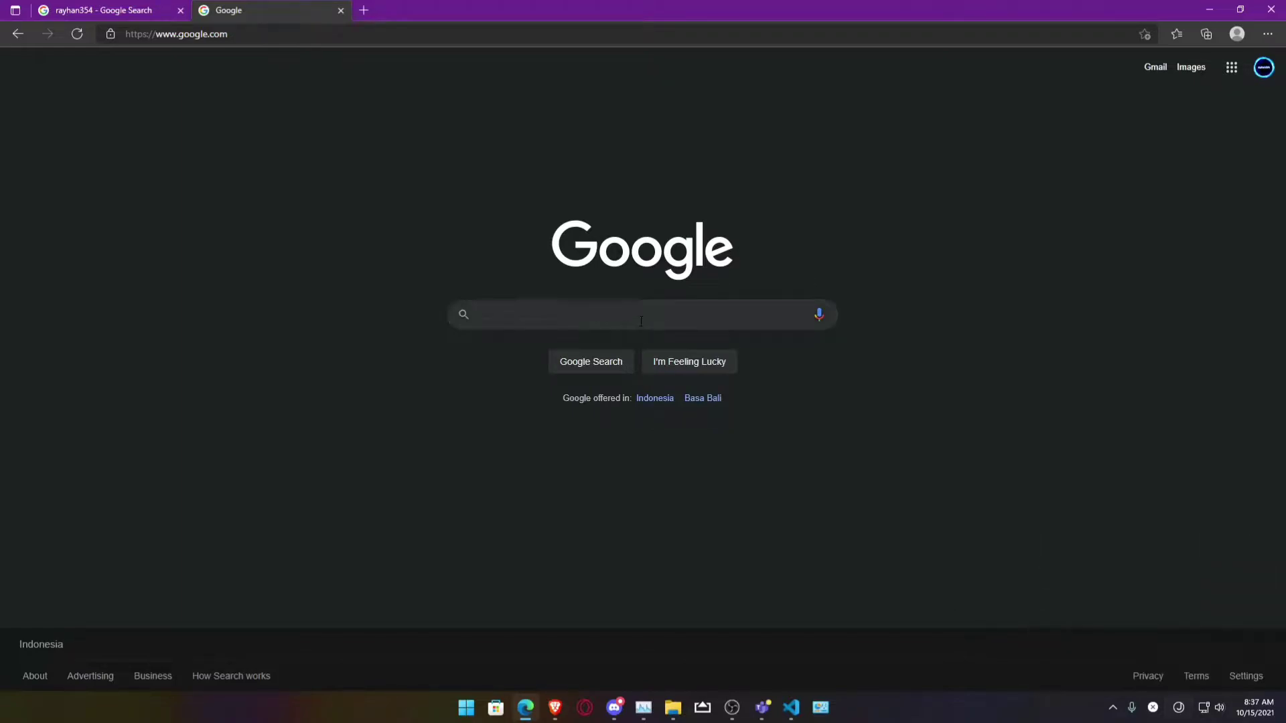
click(645, 317)
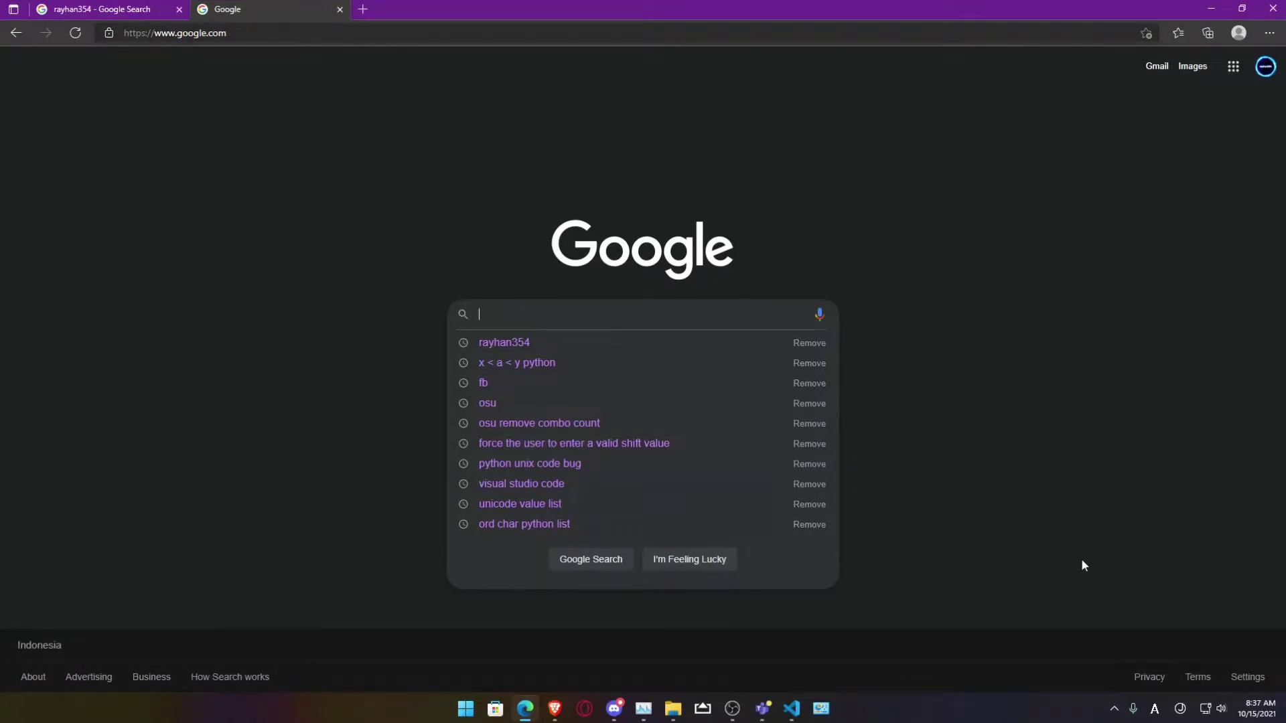
Switch the IME to hiragana input and enter the word ひらがな.
key(alt+shift)
key(ctrl+Caps_Lock)
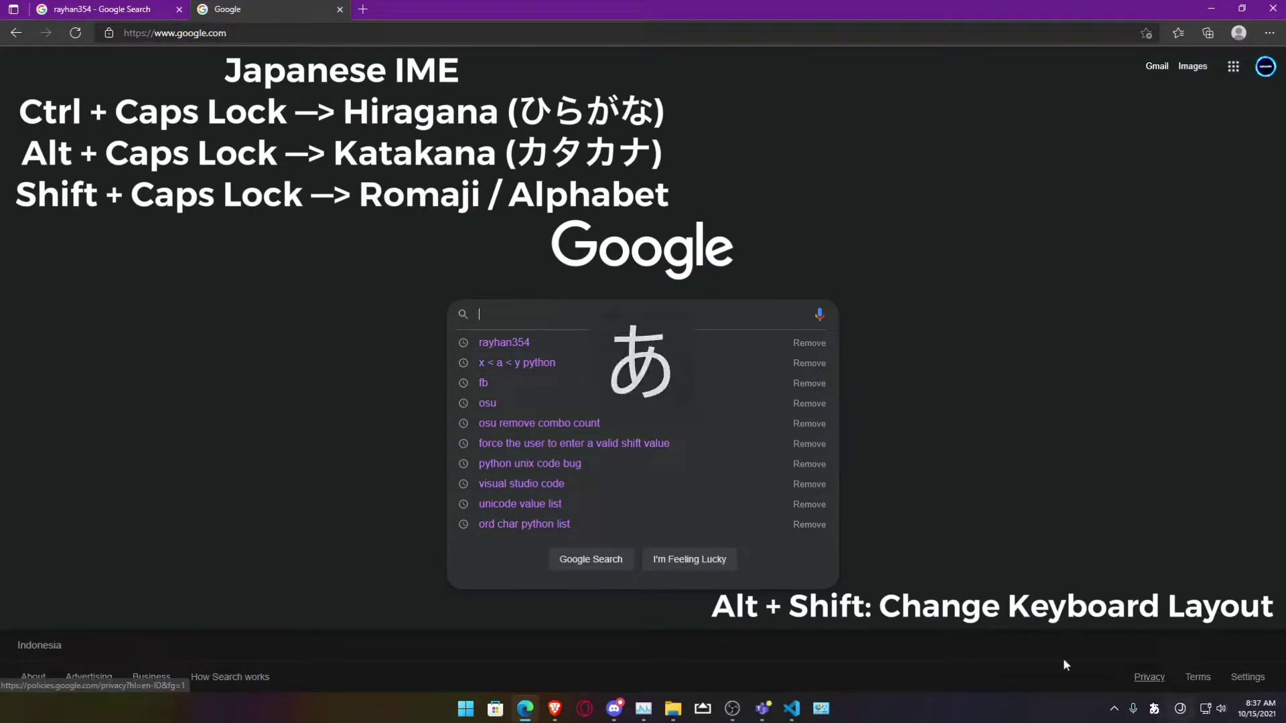
key(alt+Caps_Lock)
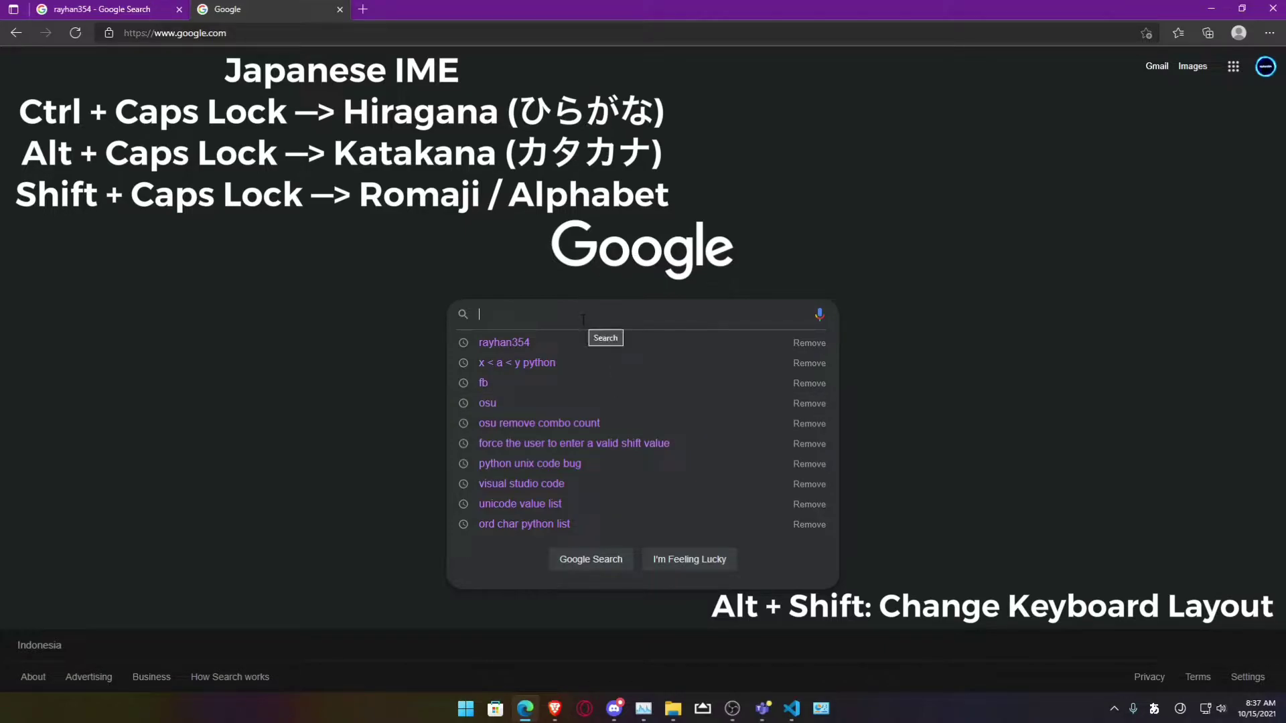
text(ひら)
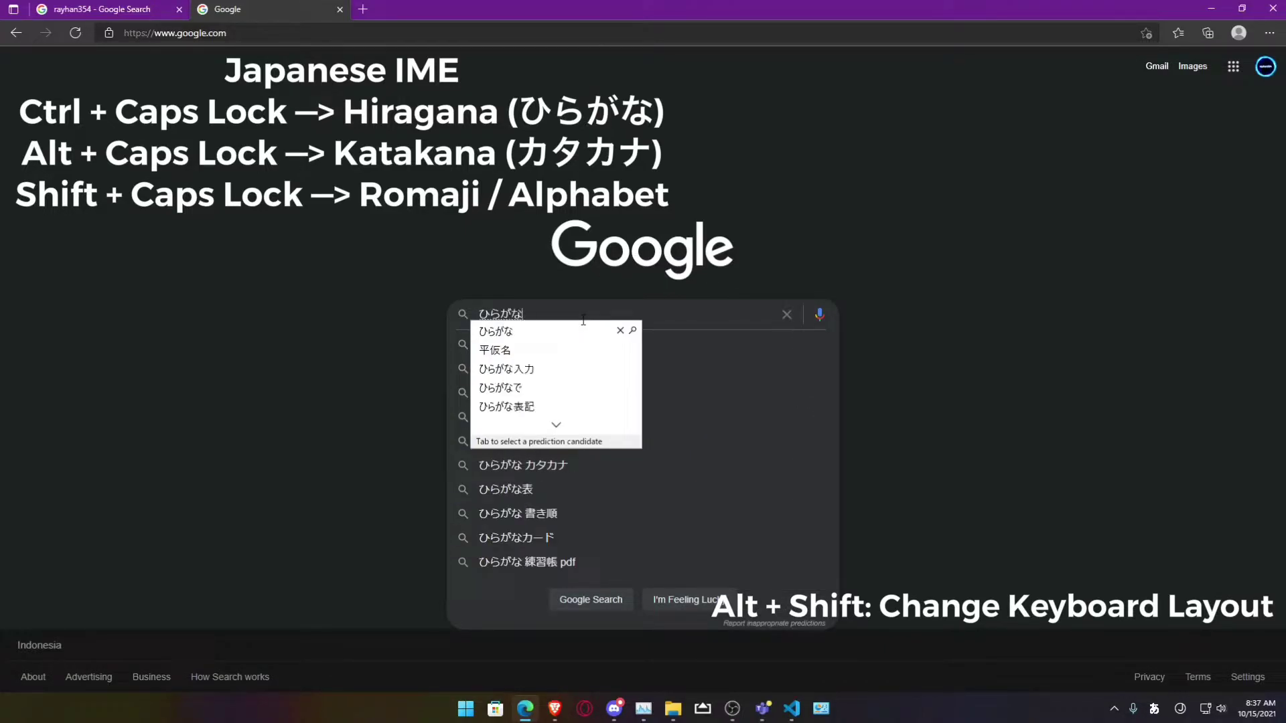
text(がな)
key(Return)
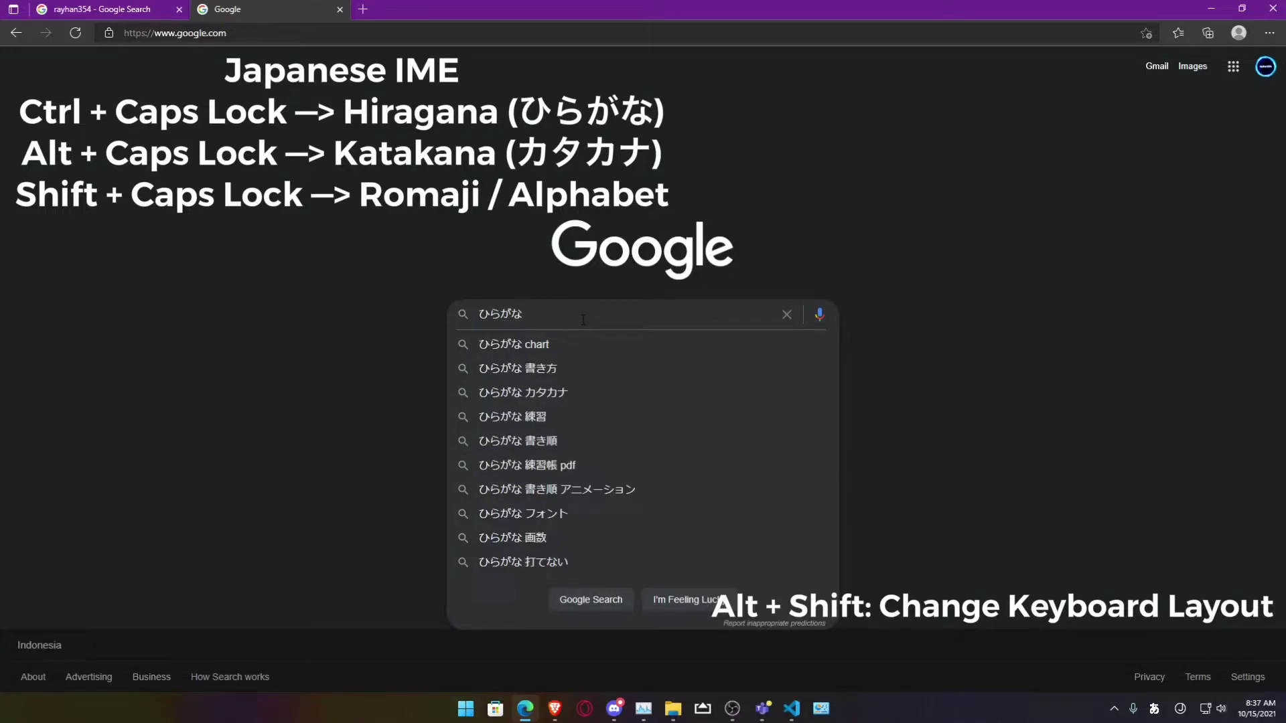
Type カタカナ, convert it to the kanji 片仮名, commit it, then erase the search text.
text(カタk)
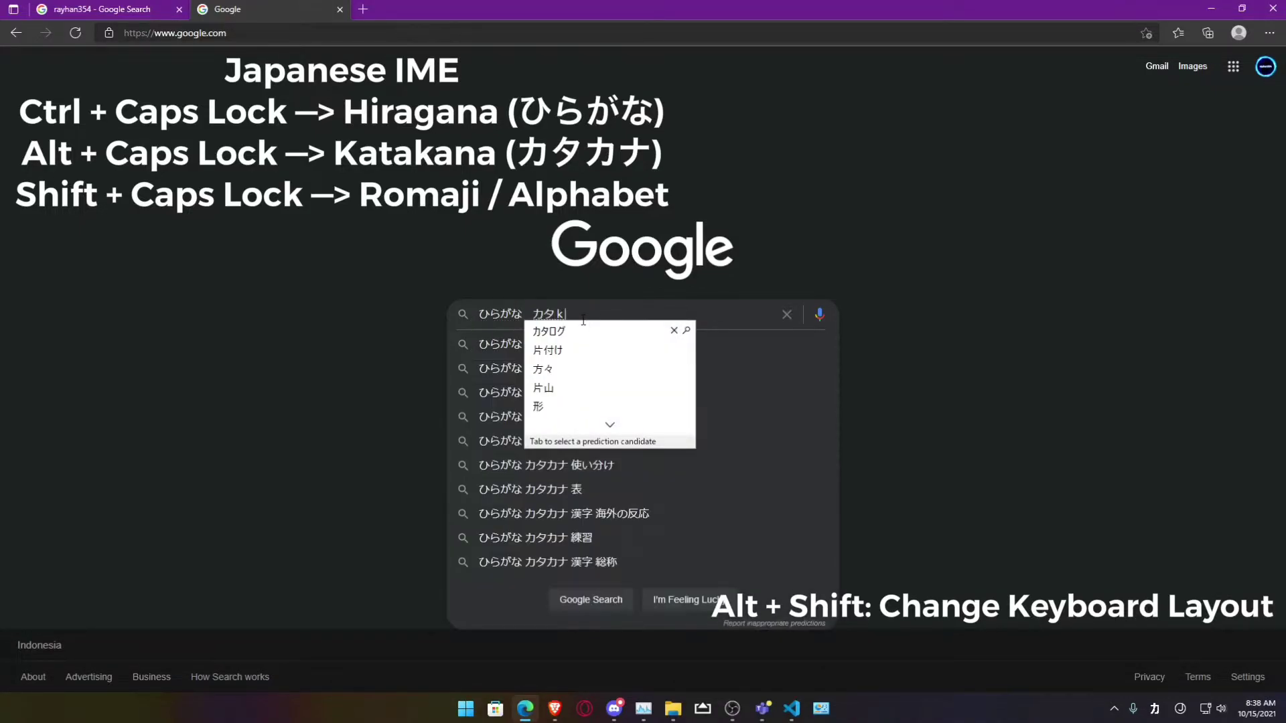
text(ン)
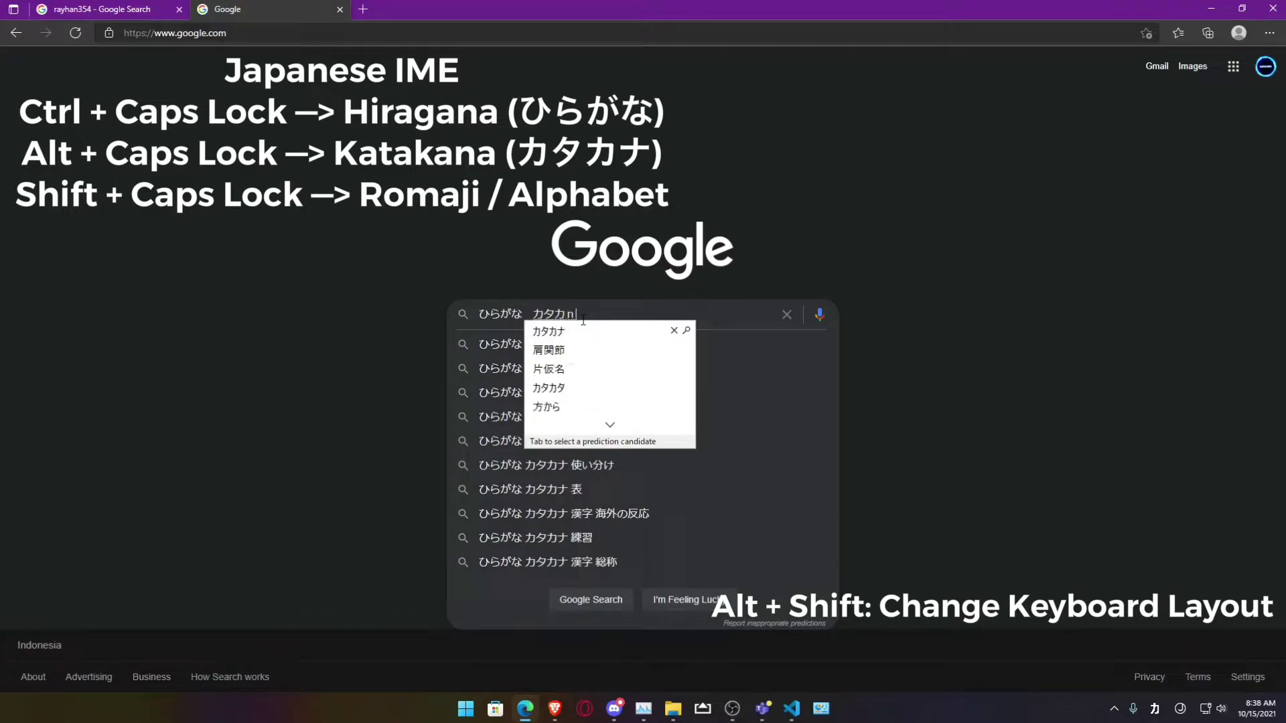
key(space)
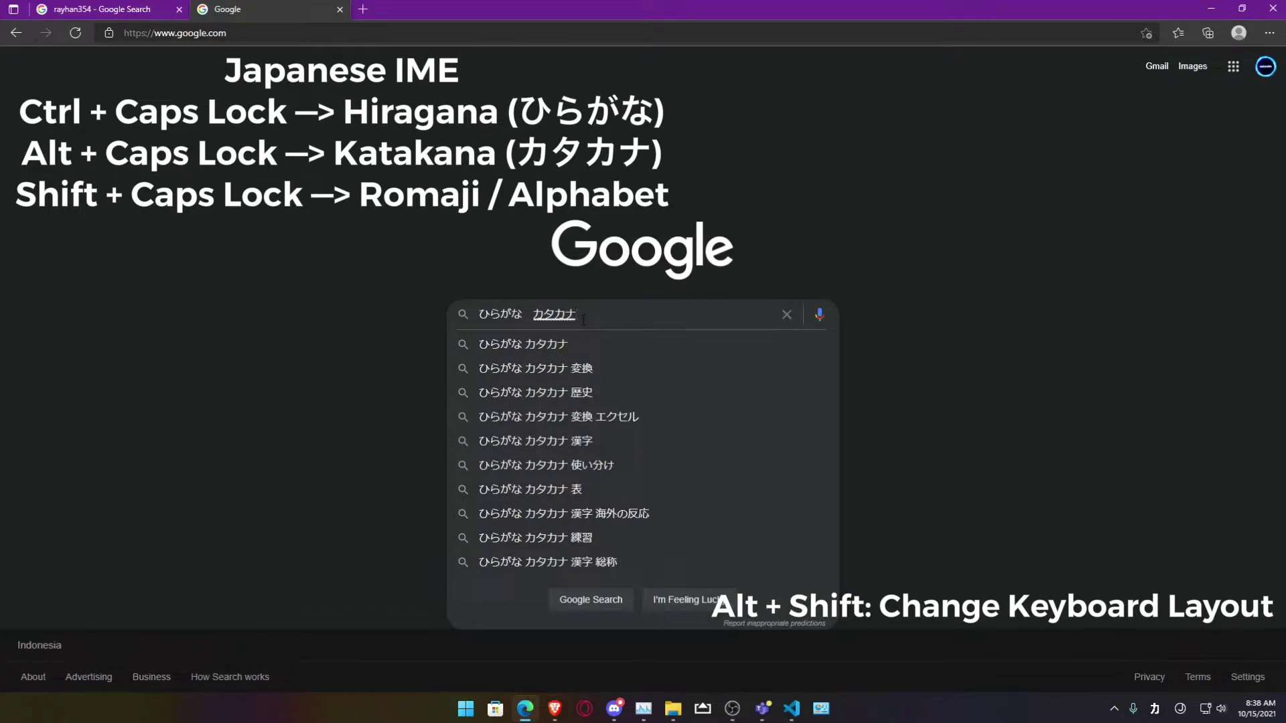
key(space)
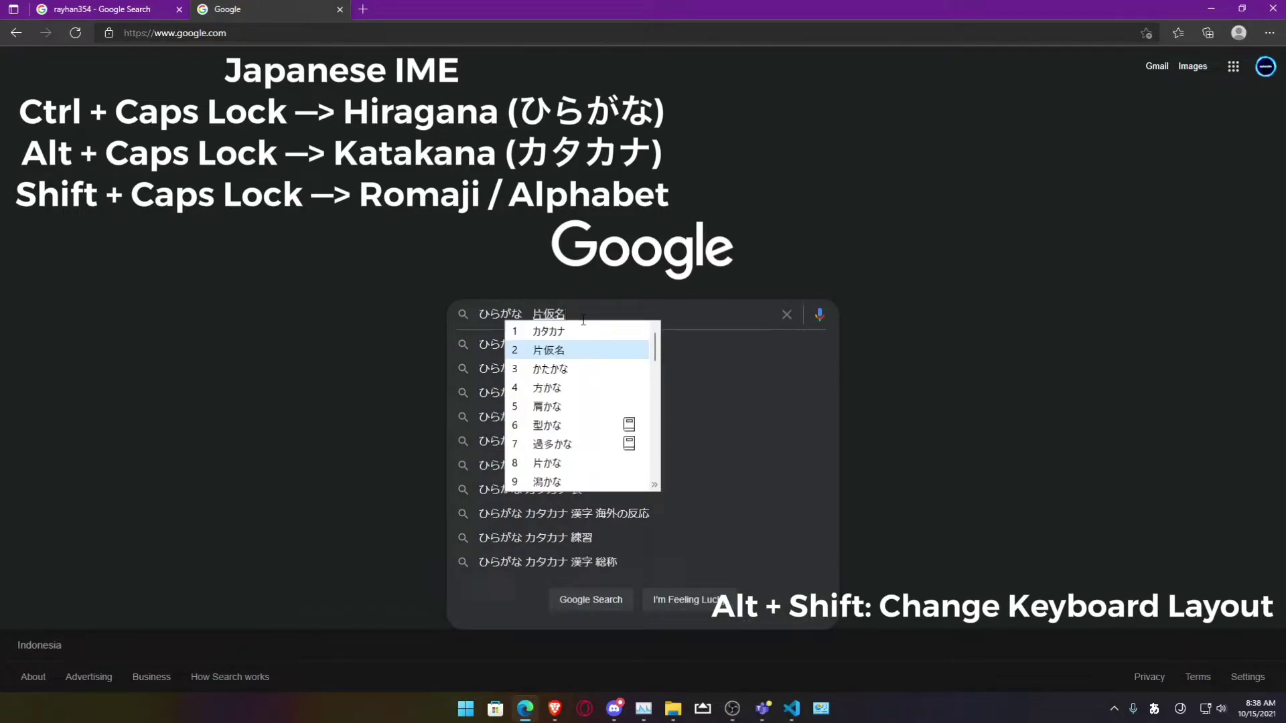
key(Return)
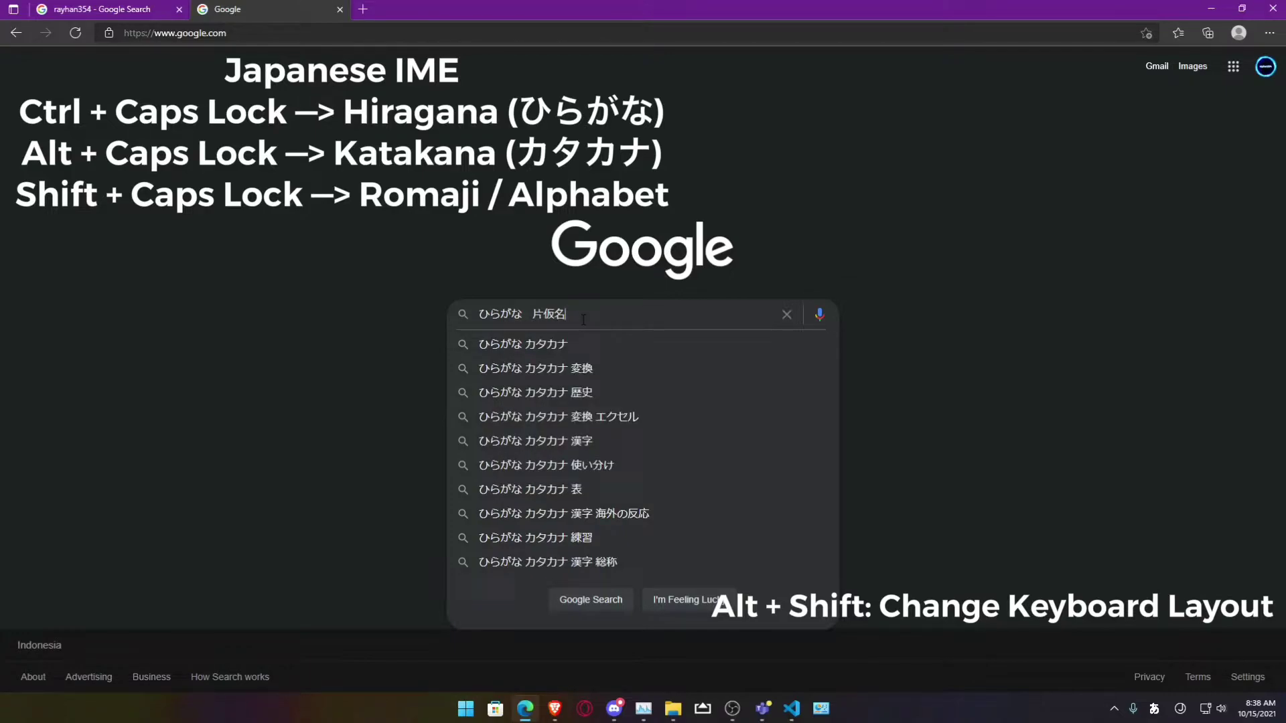
key(BackSpace)
key(BackSpace)
key(BackSpace)
key(BackSpace)
key(BackSpace)
key(BackSpace)
key(BackSpace)
key(BackSpace)
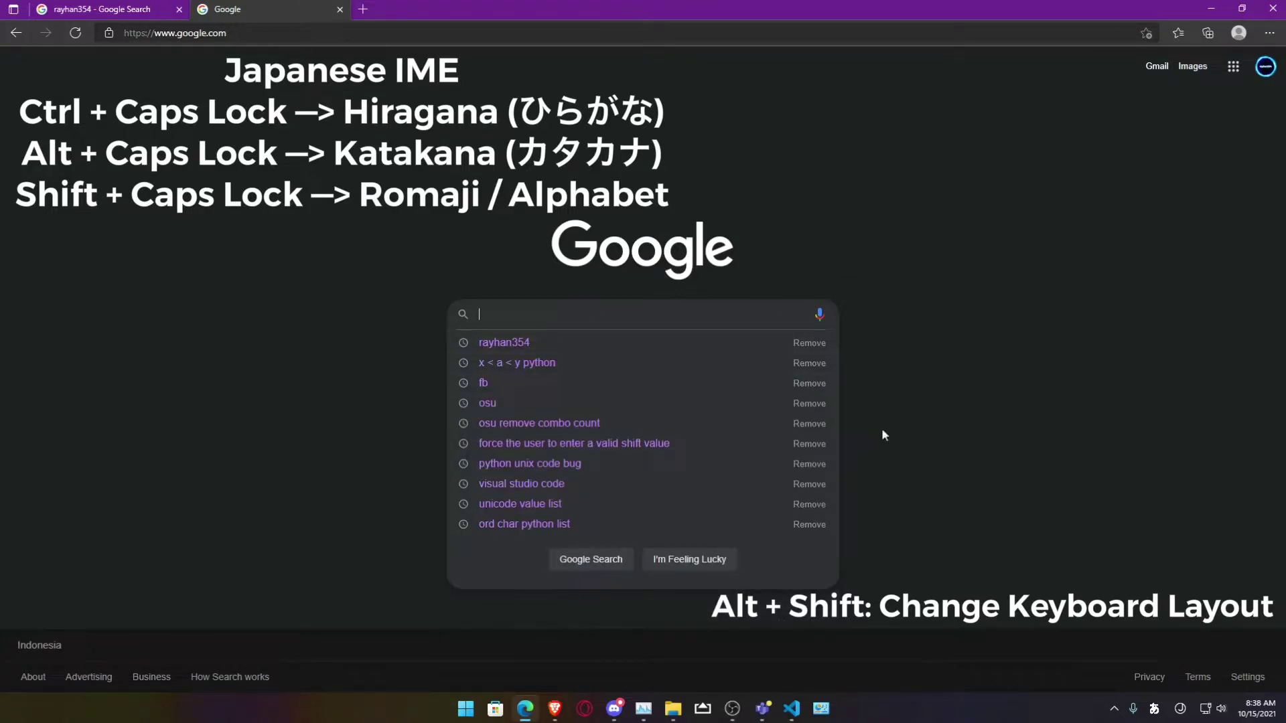
Launch Settings from a Start search for 'settings', then search 'ime' and pick a language result.
click(881, 435)
click(465, 709)
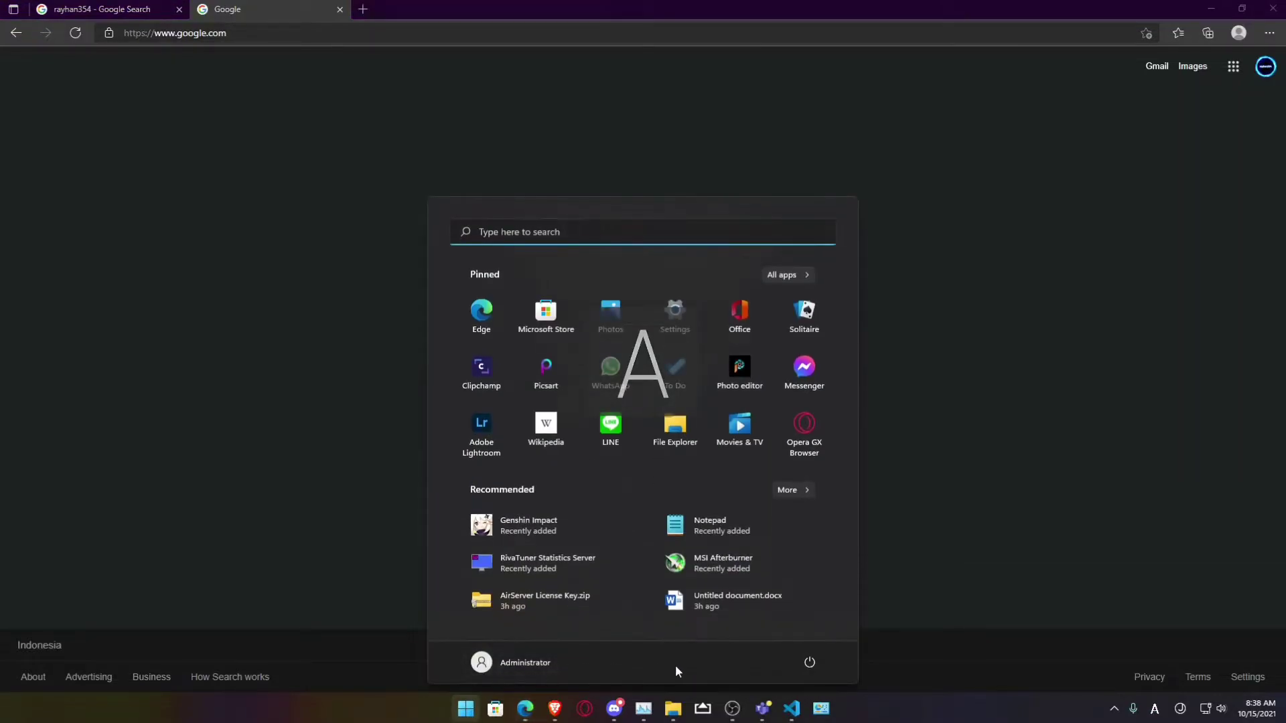
text(settings)
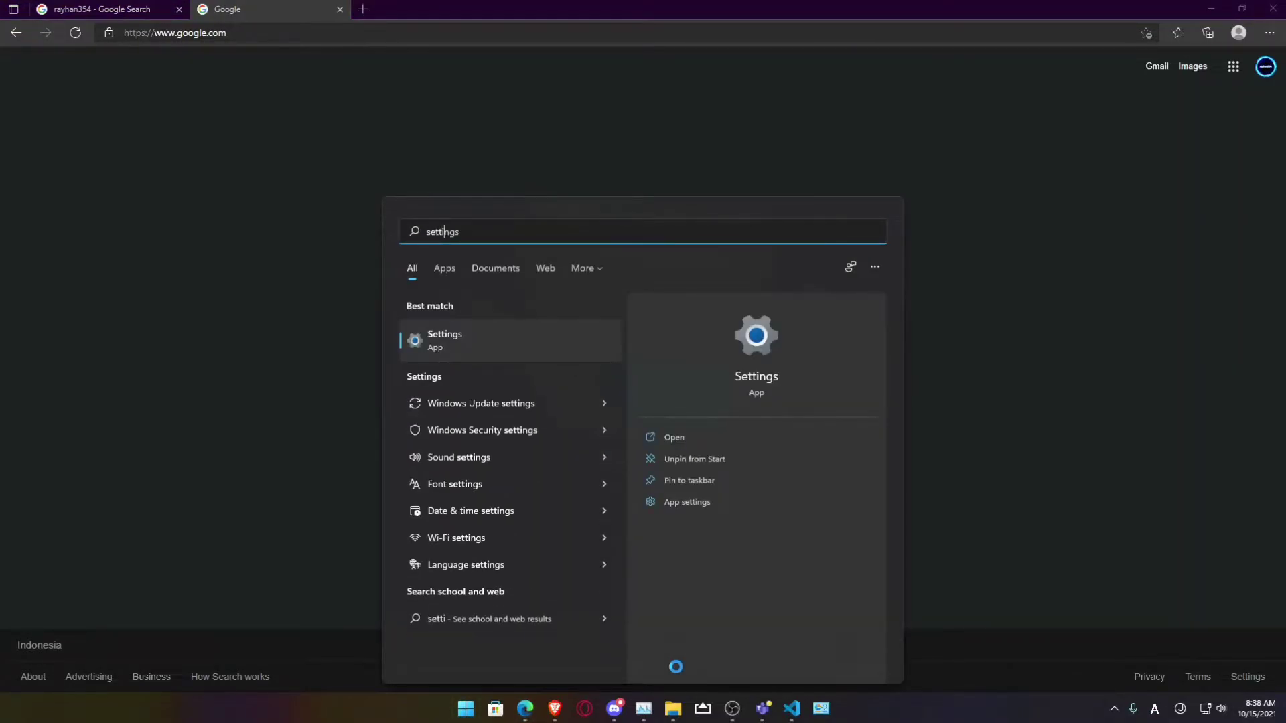
key(Return)
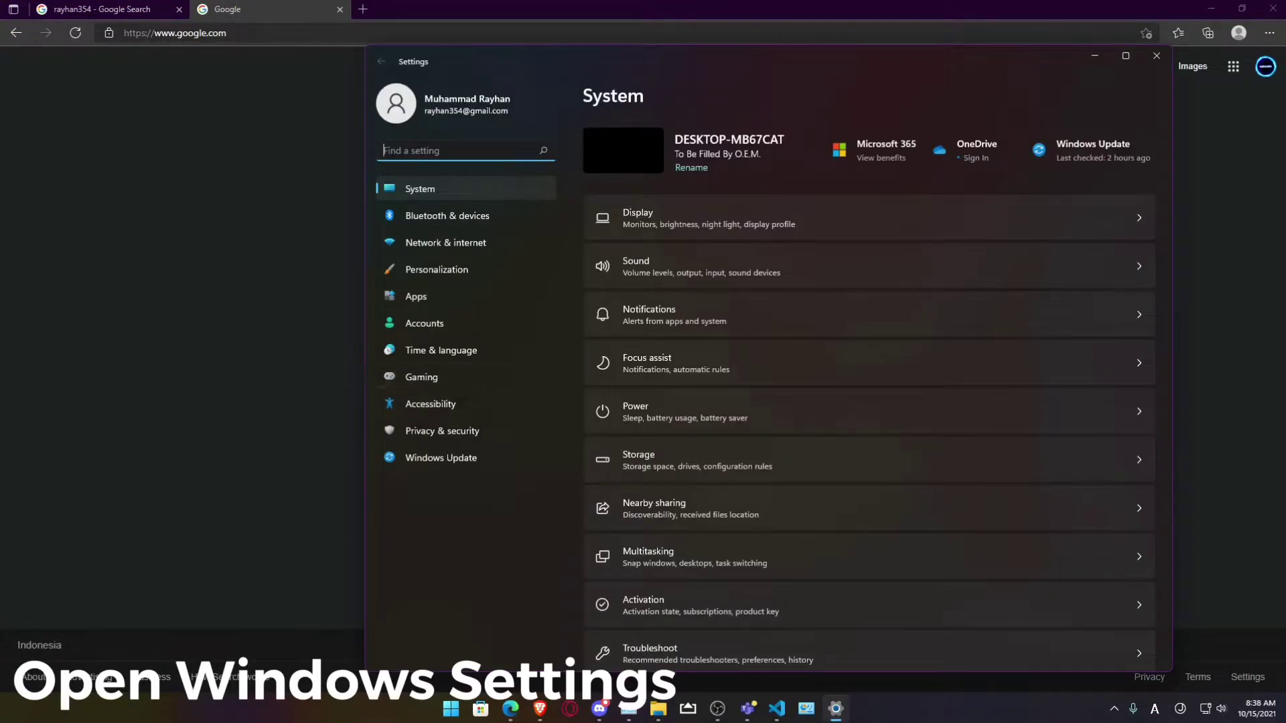
text(ime)
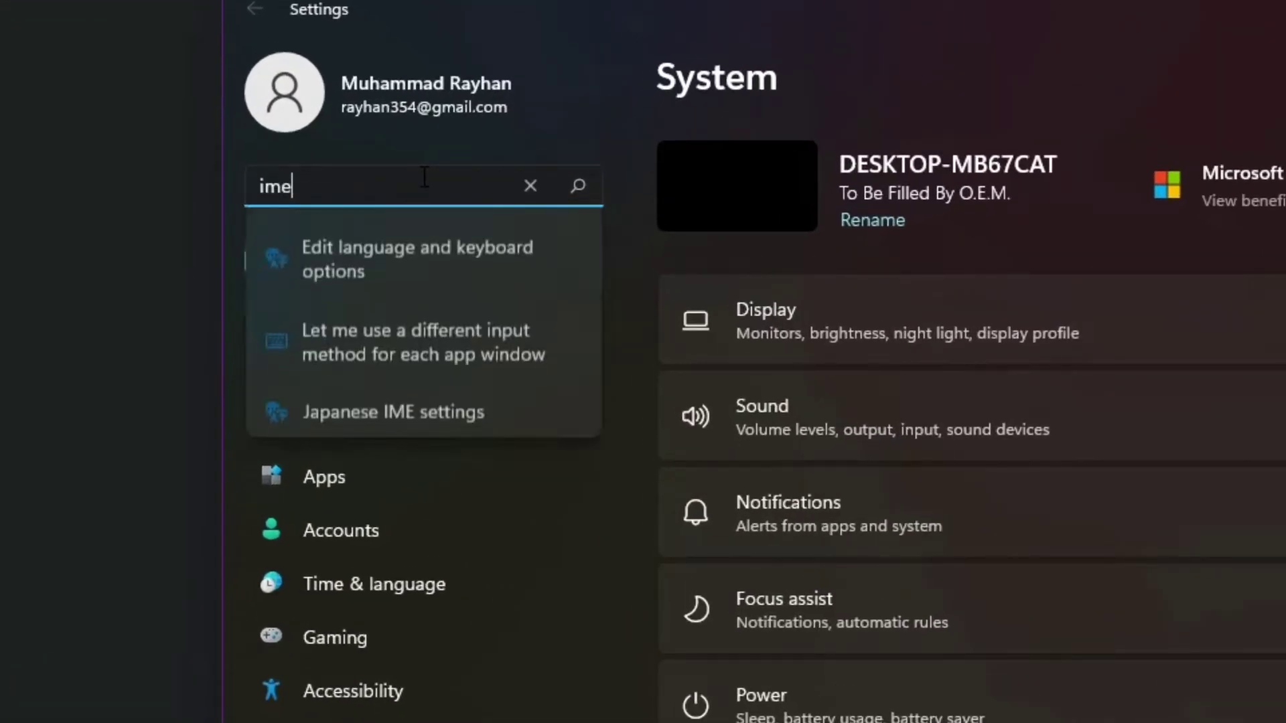
click(405, 268)
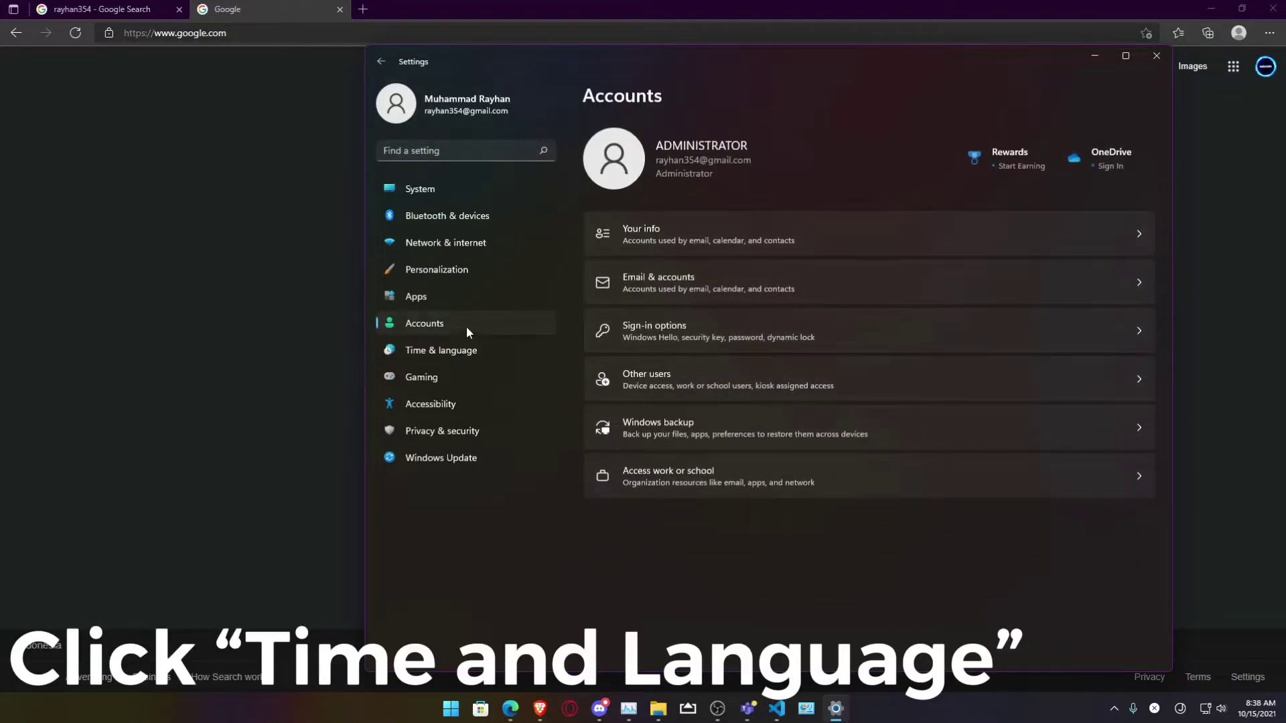
Go to Time & language > Language & region > Japanese options > Microsoft IME keyboard options.
click(462, 351)
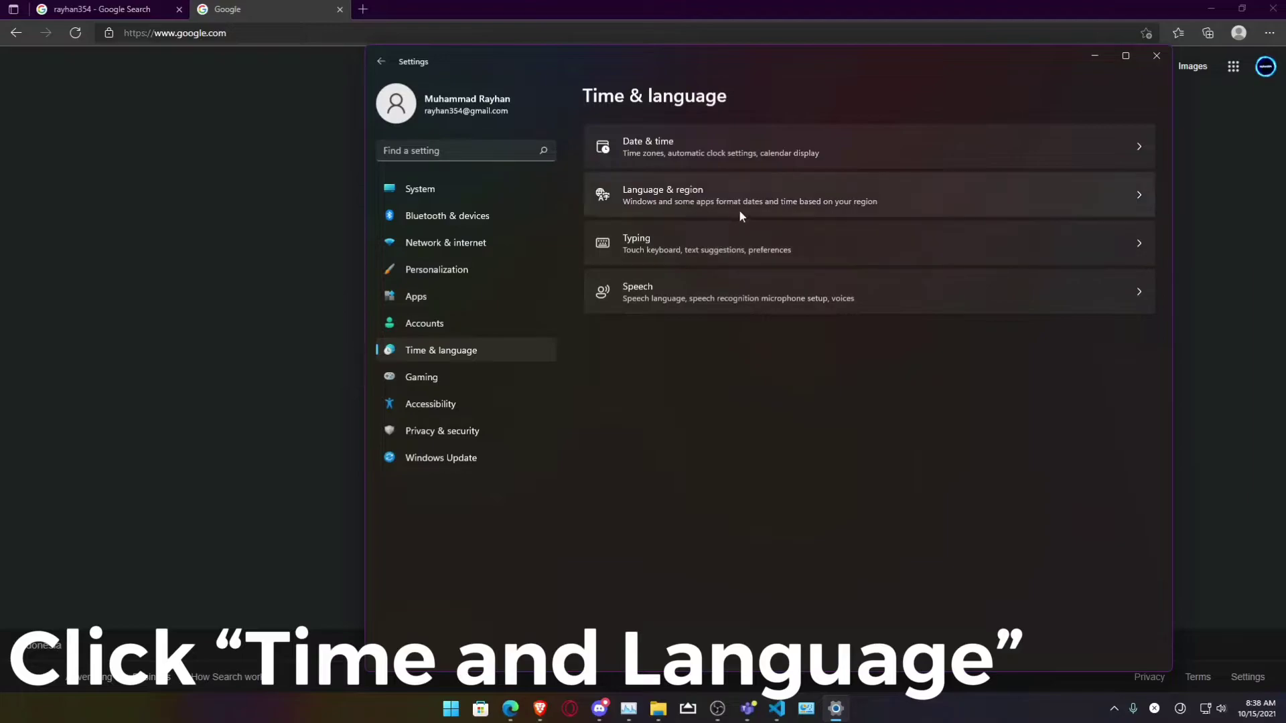
click(688, 203)
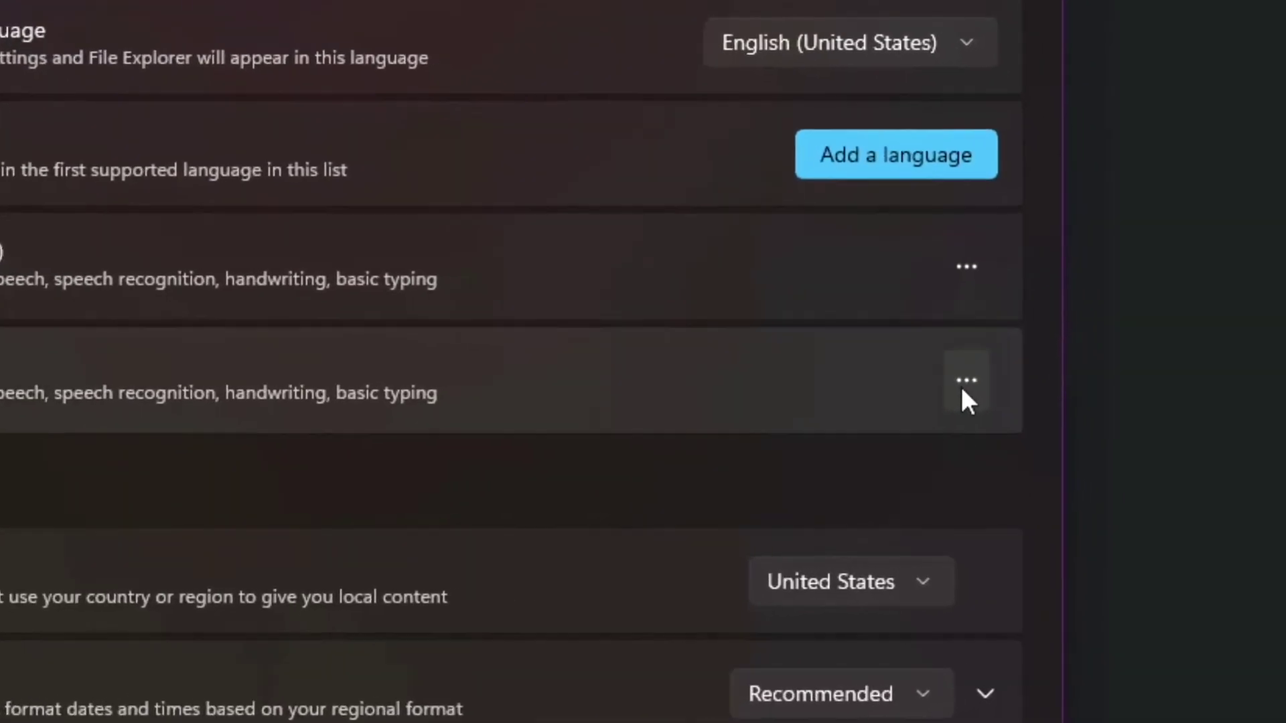
click(1159, 424)
click(832, 440)
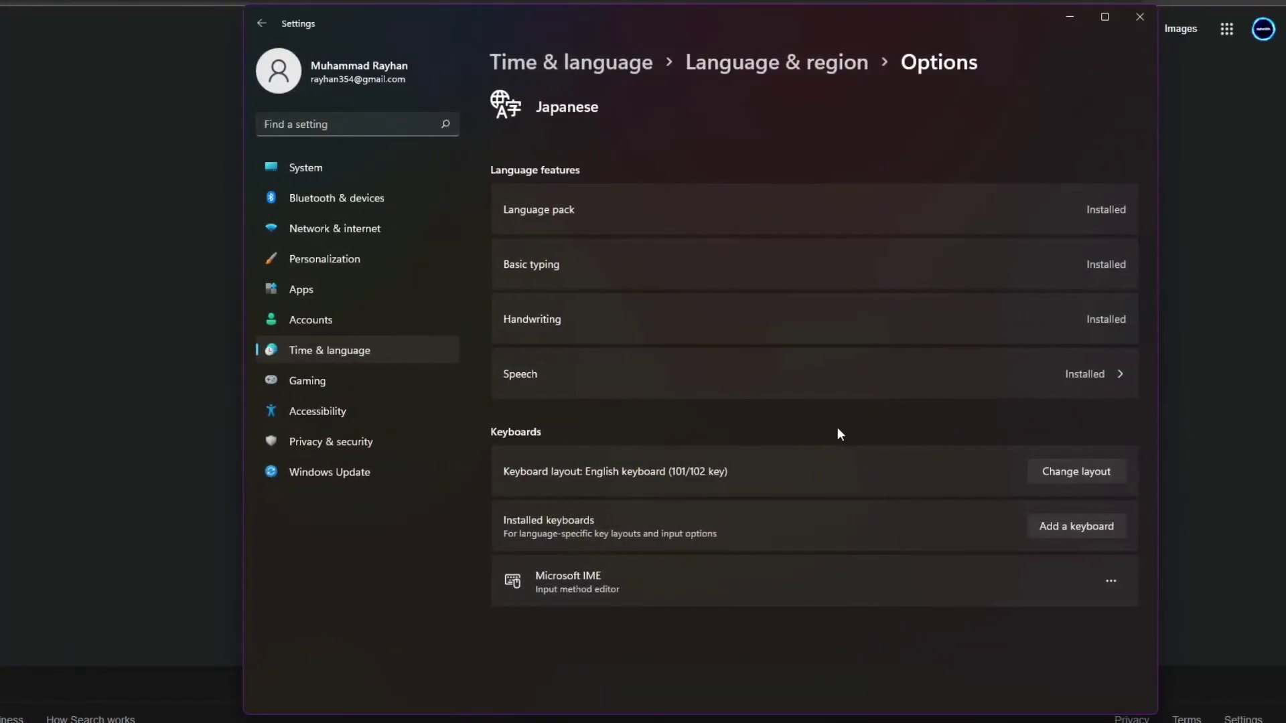
click(1109, 582)
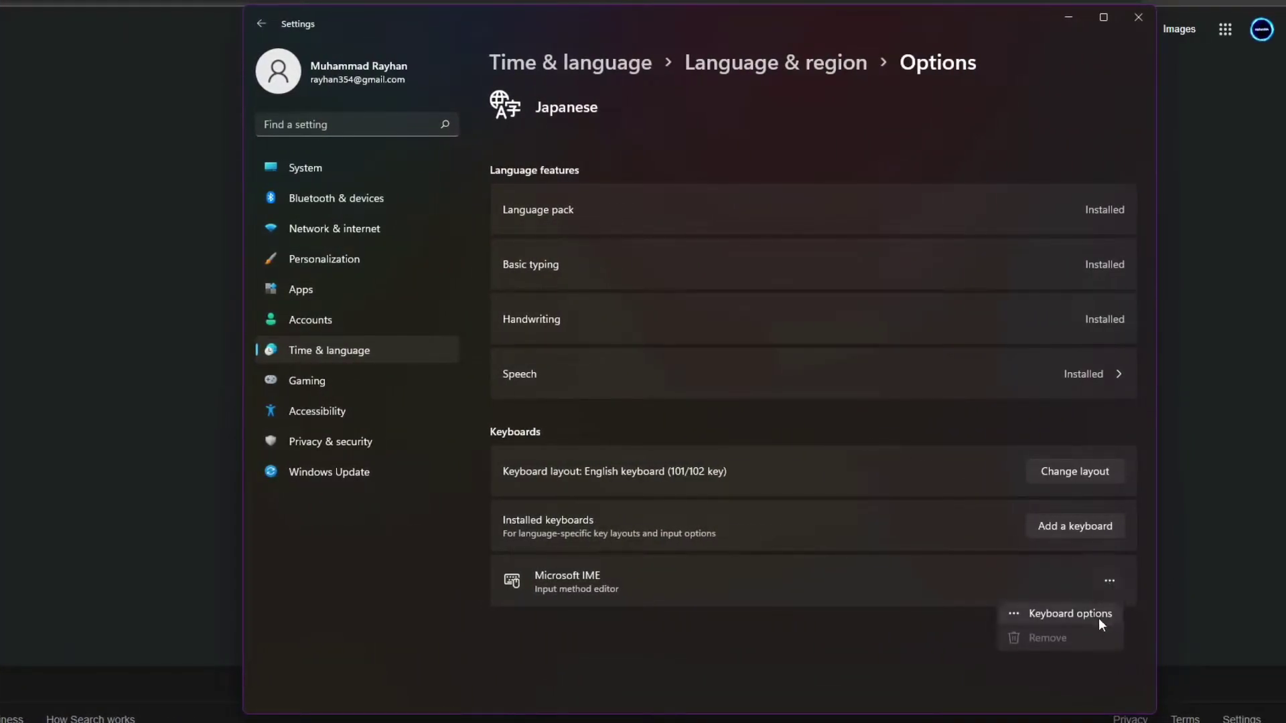
click(1095, 616)
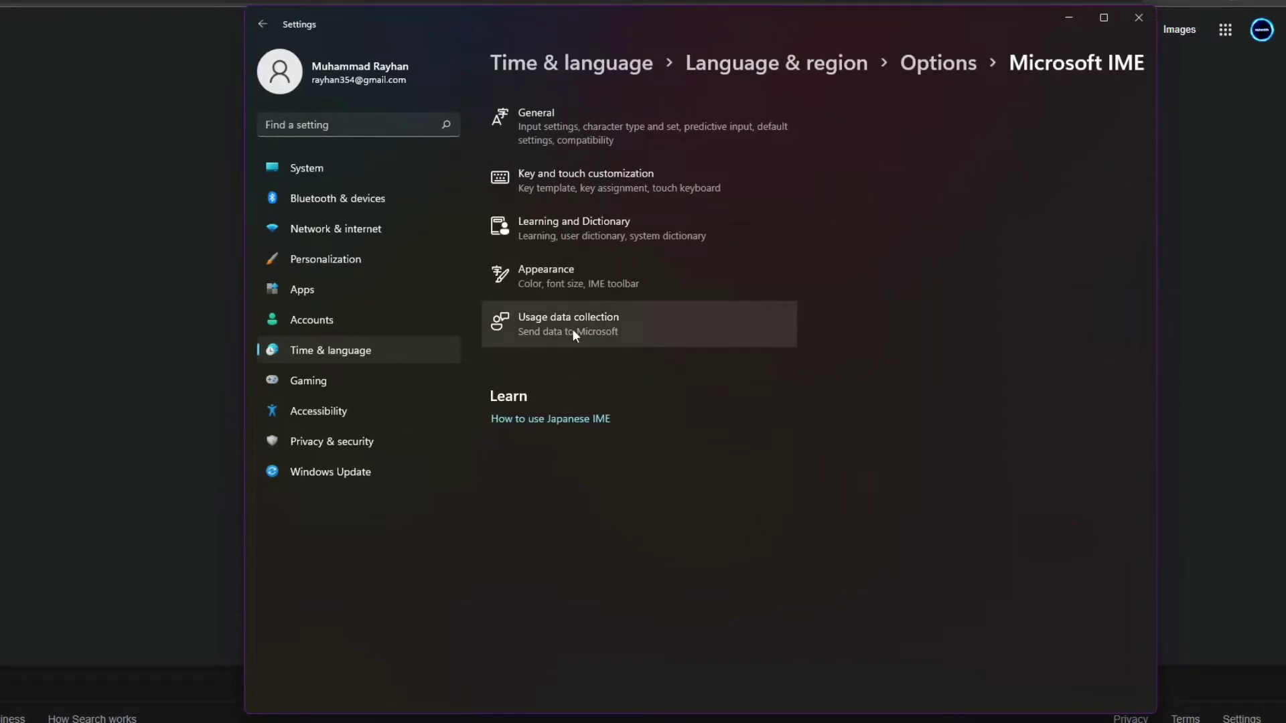
In General, toggle 'Use previous version of Microsoft IME' off and back on, then open advanced settings.
click(621, 130)
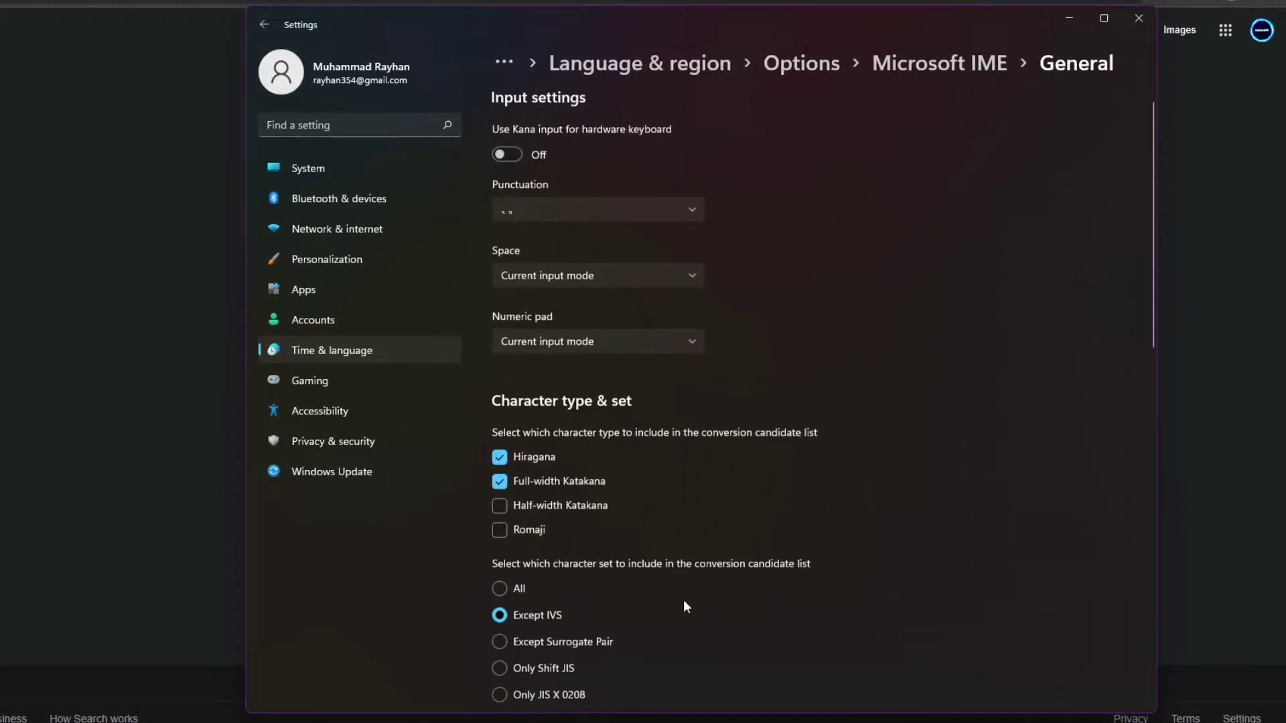
scroll(703, 551, down, 15)
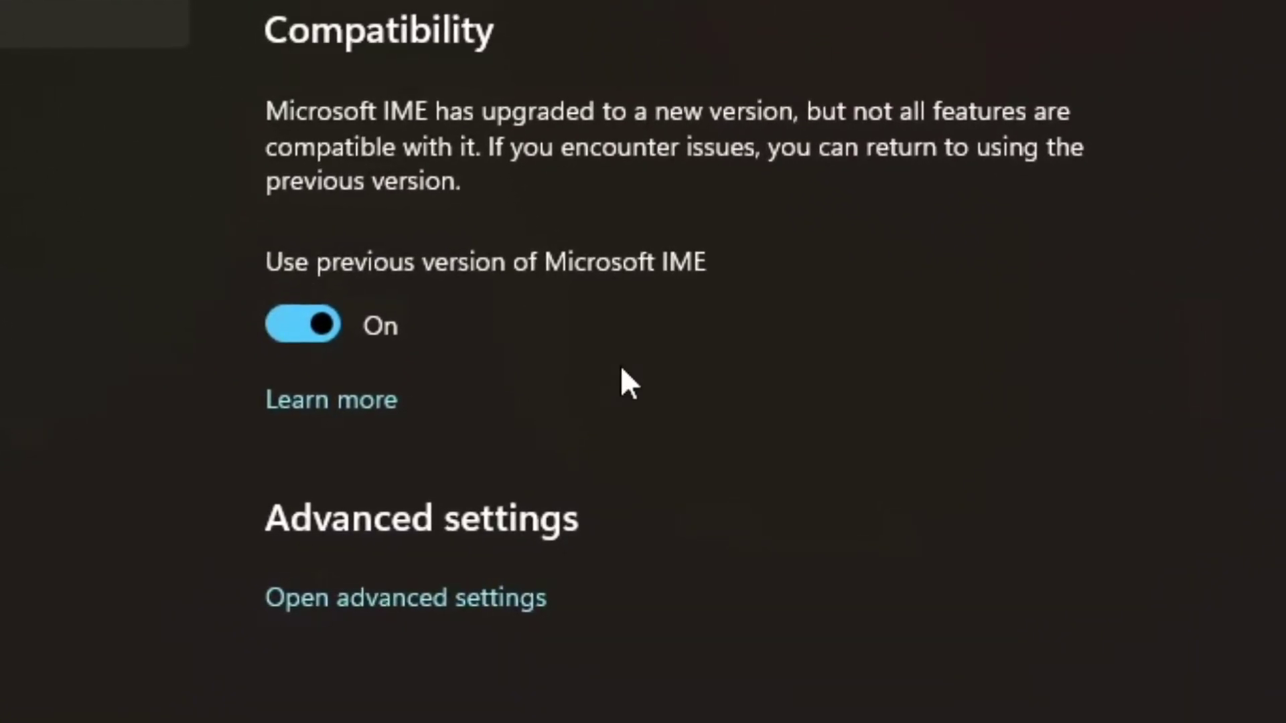
click(310, 324)
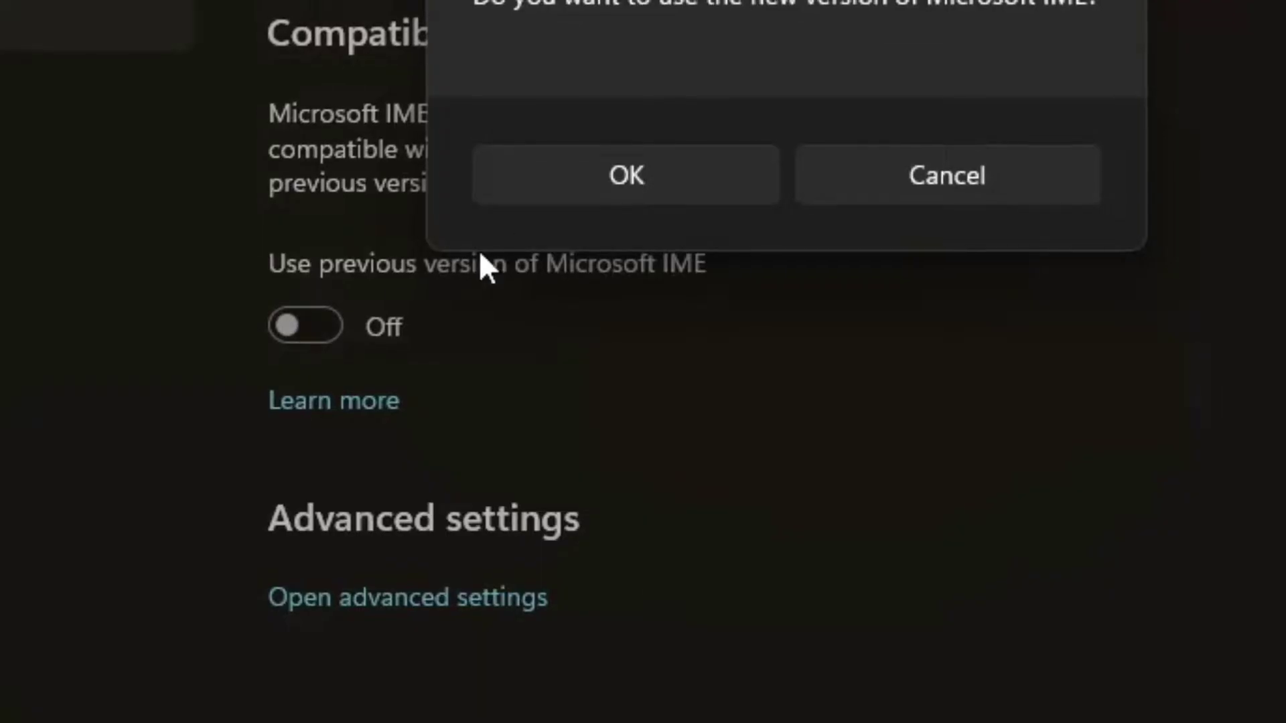
click(593, 176)
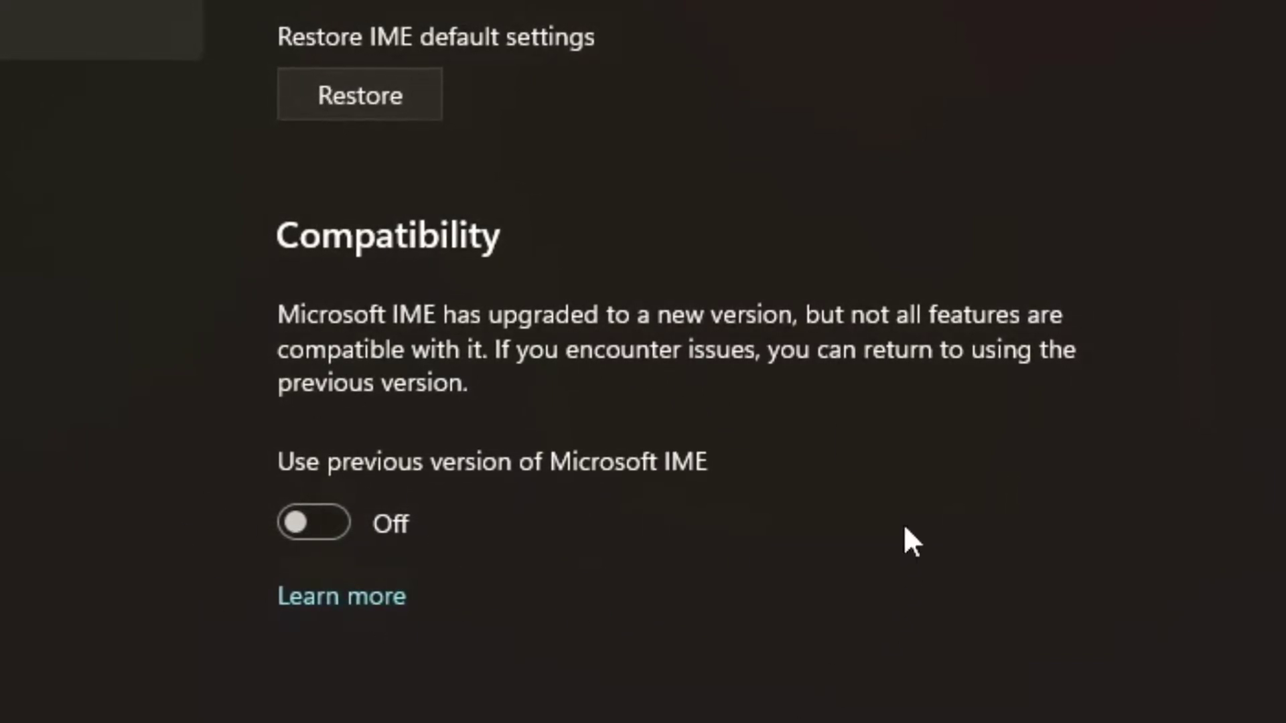
click(301, 524)
click(463, 469)
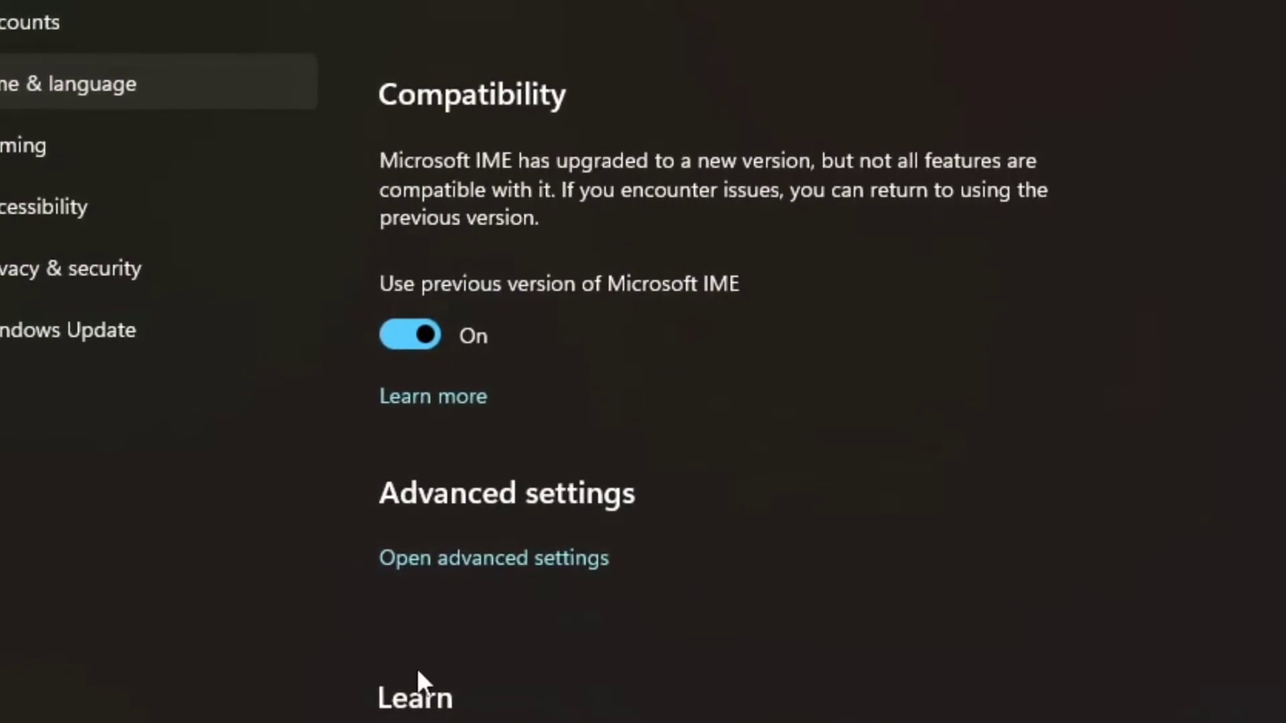
click(496, 562)
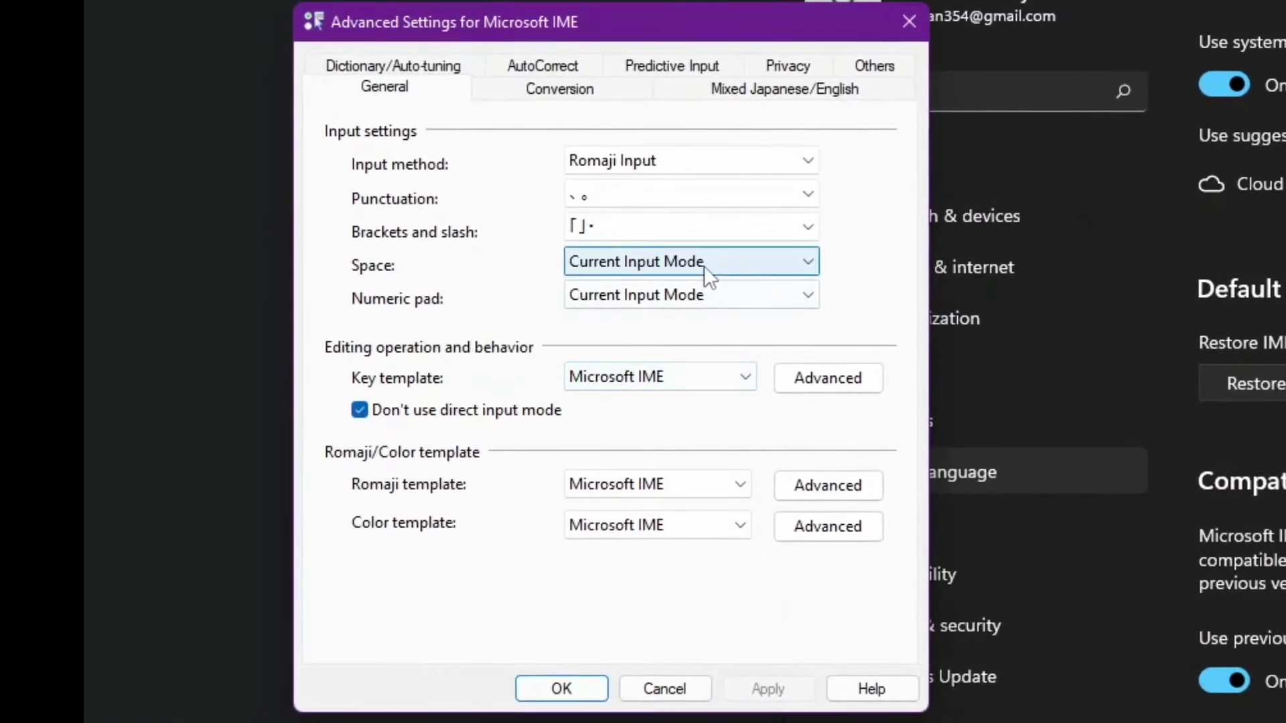
Check the Space and Numeric pad options, keep both at Current Input Mode, and apply.
click(520, 179)
click(510, 194)
click(690, 295)
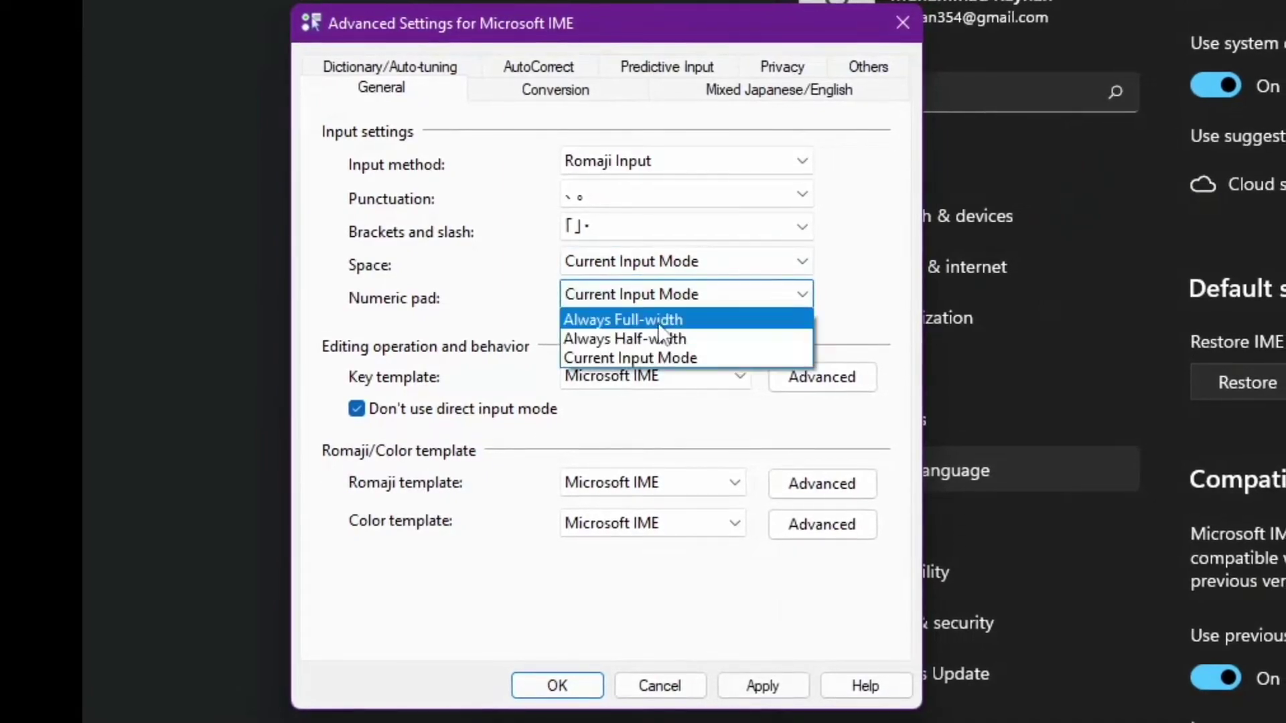
click(652, 358)
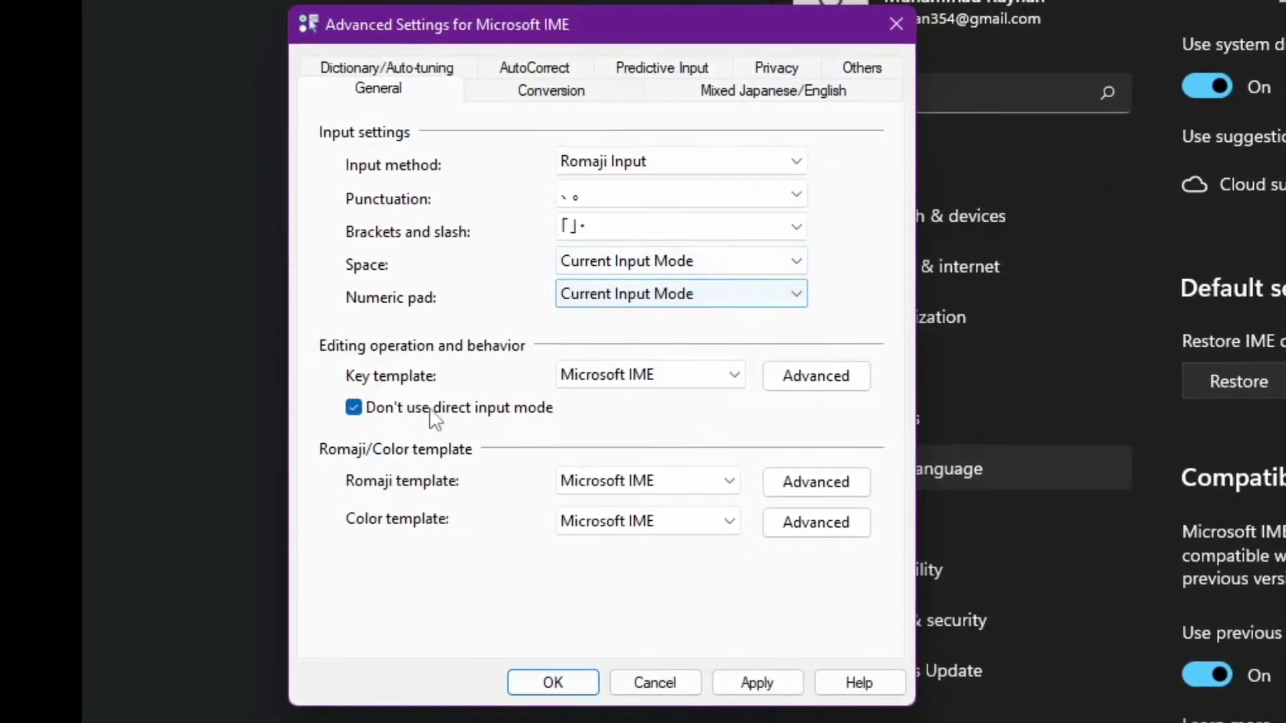
click(742, 677)
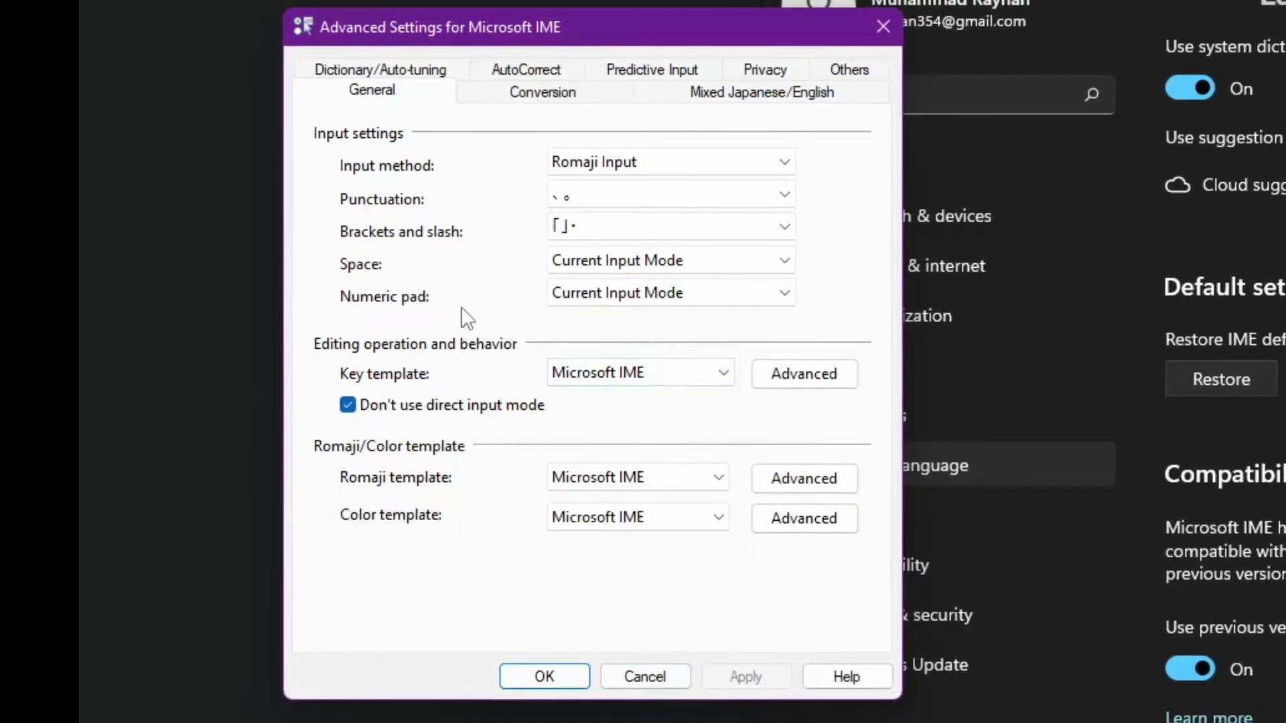
Set the numeric pad input to Always Half-width.
click(590, 298)
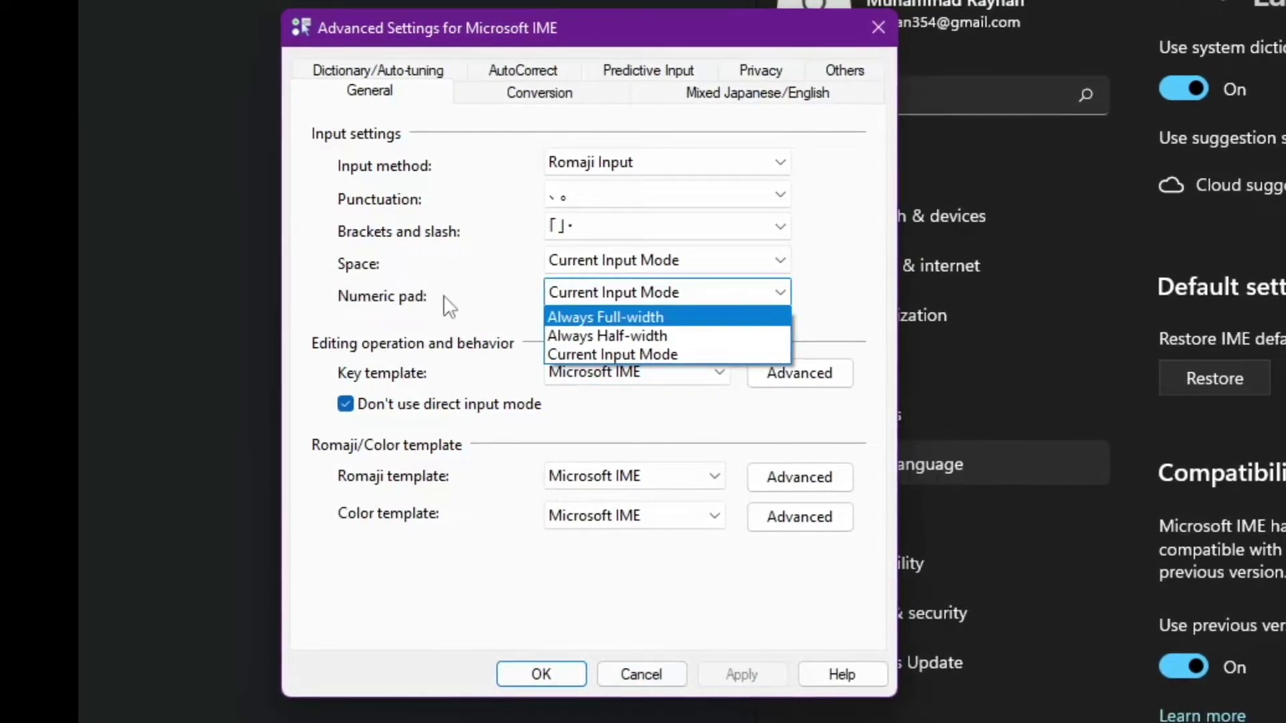
click(443, 294)
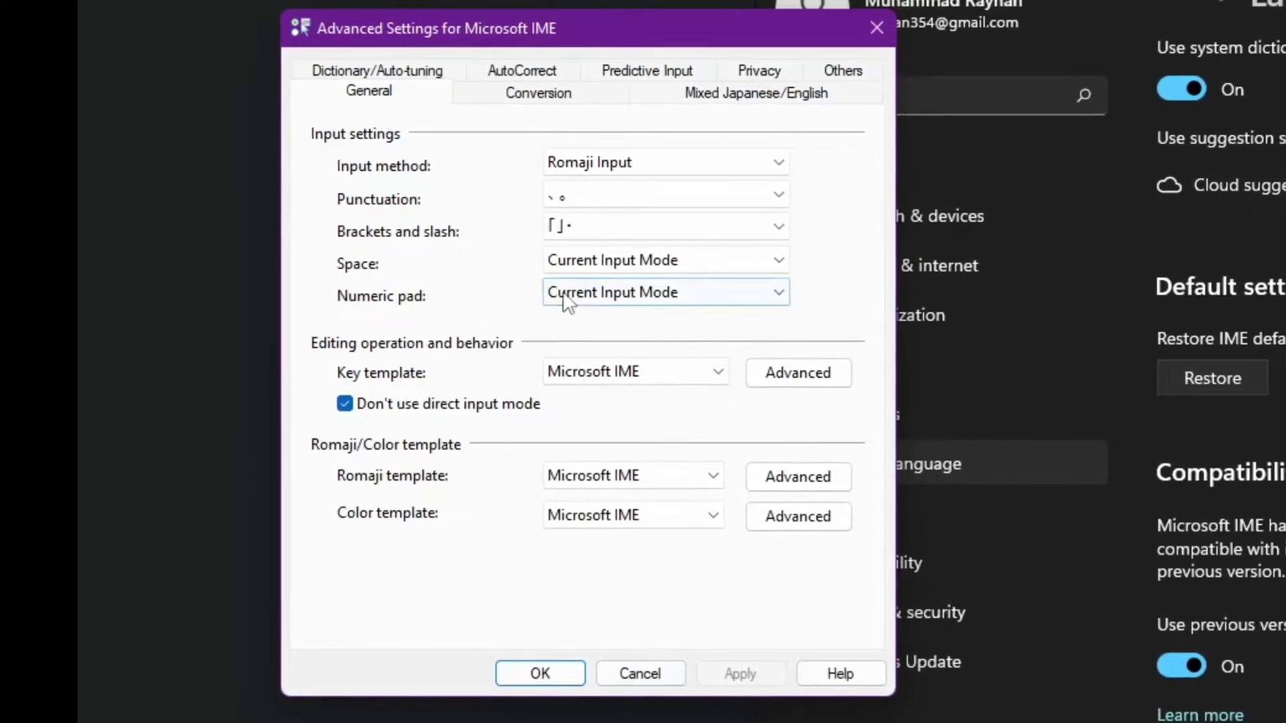
click(602, 291)
click(603, 292)
click(602, 291)
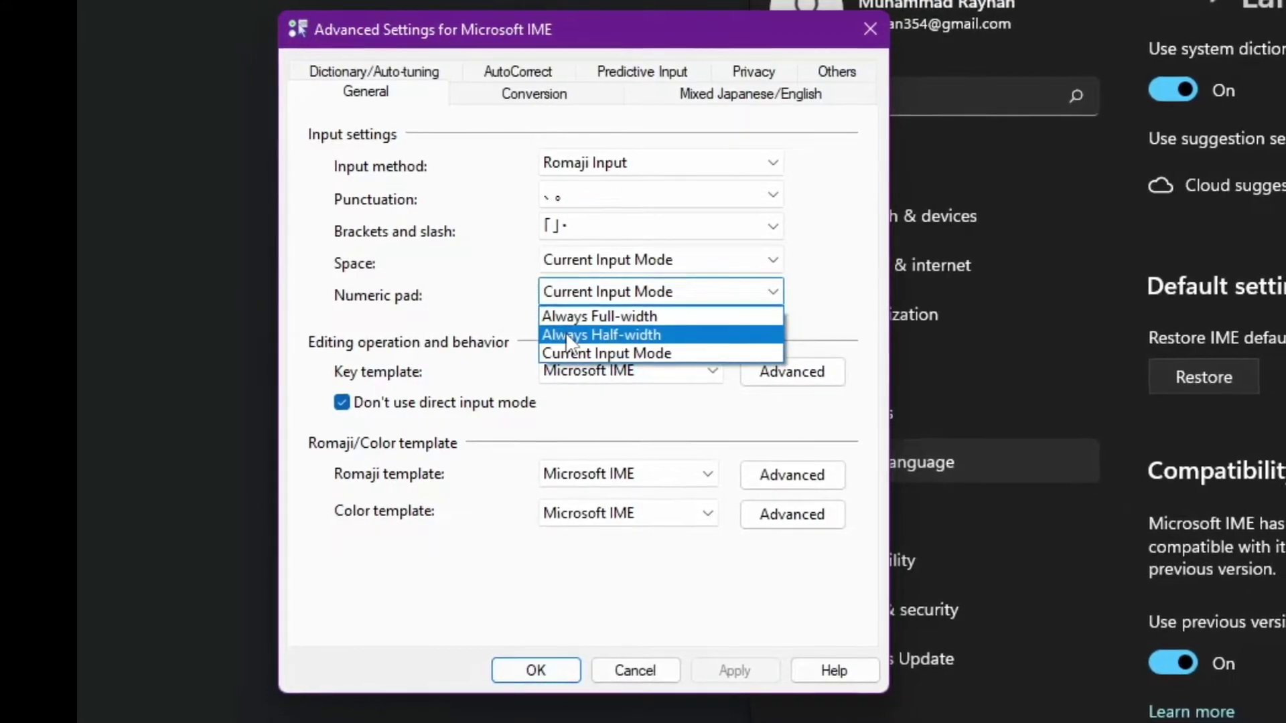
click(502, 310)
click(576, 292)
click(576, 335)
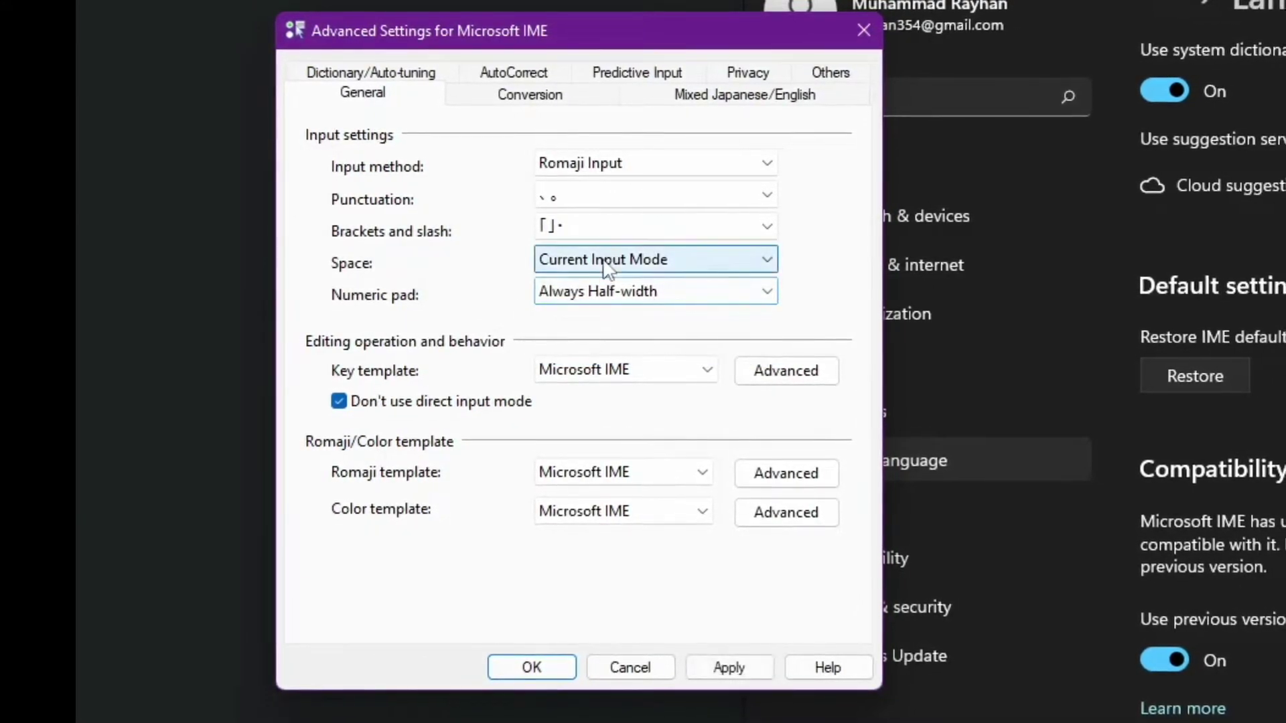
Try Always Half-width for space, then return space and numeric pad to Current Input Mode and apply.
click(603, 260)
click(603, 316)
click(610, 261)
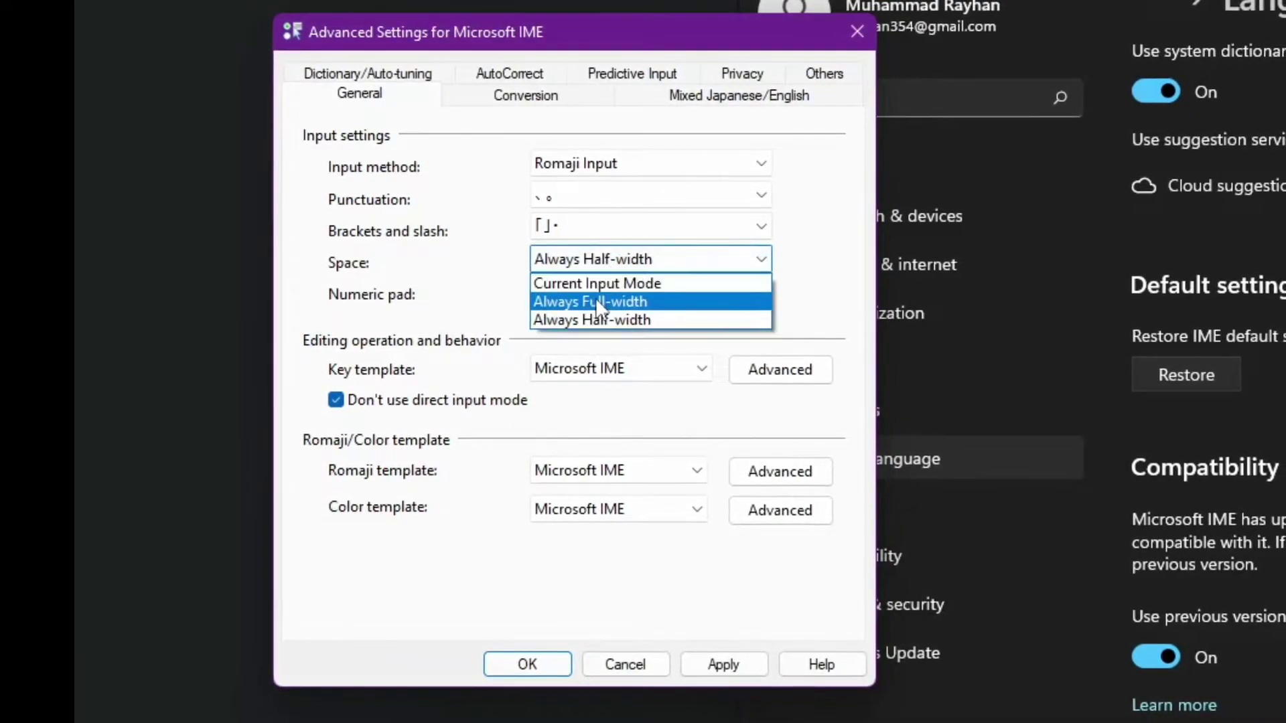
click(602, 280)
click(602, 292)
click(600, 349)
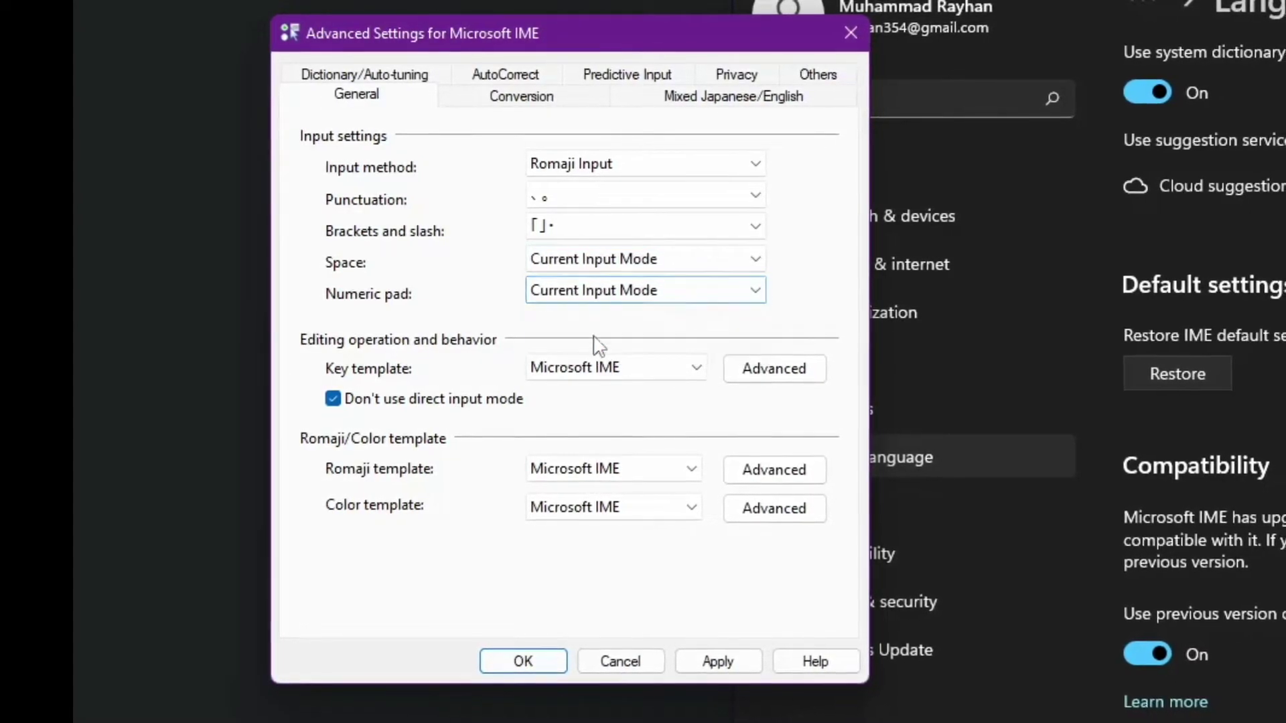
click(686, 663)
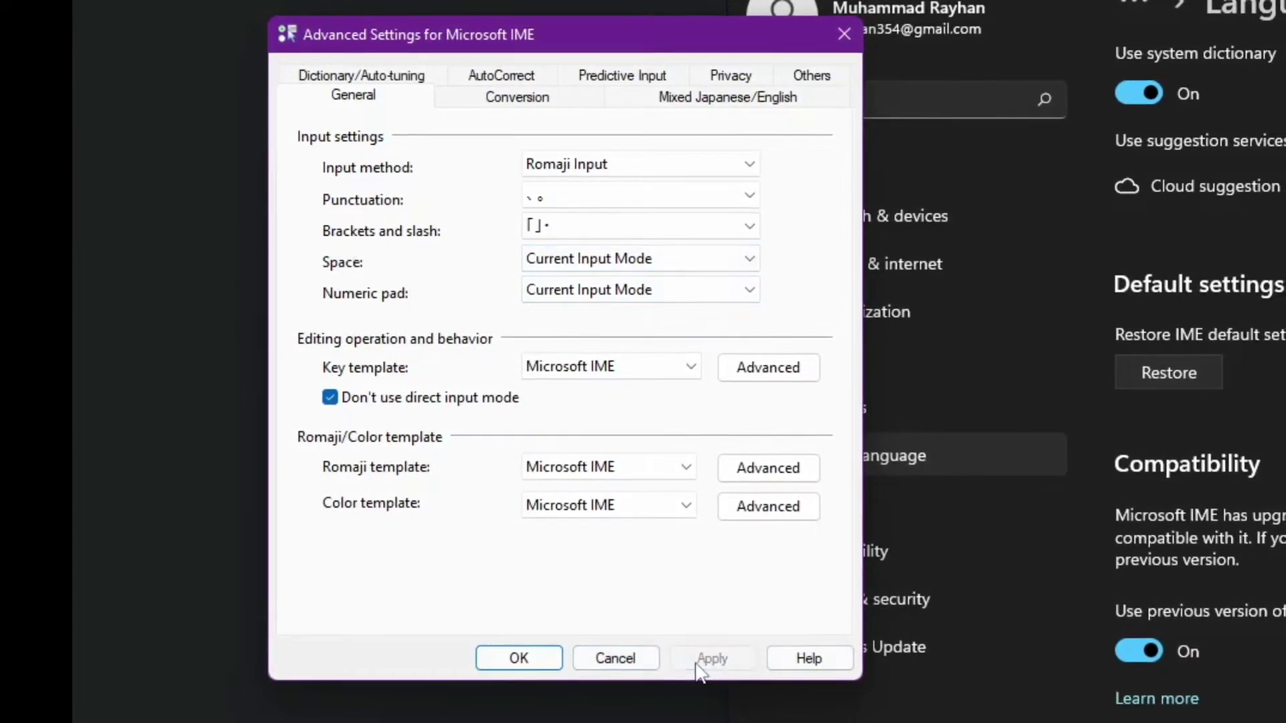
Set the numeric pad to Always Half-width, apply it, and toggle Japanese input on.
click(591, 291)
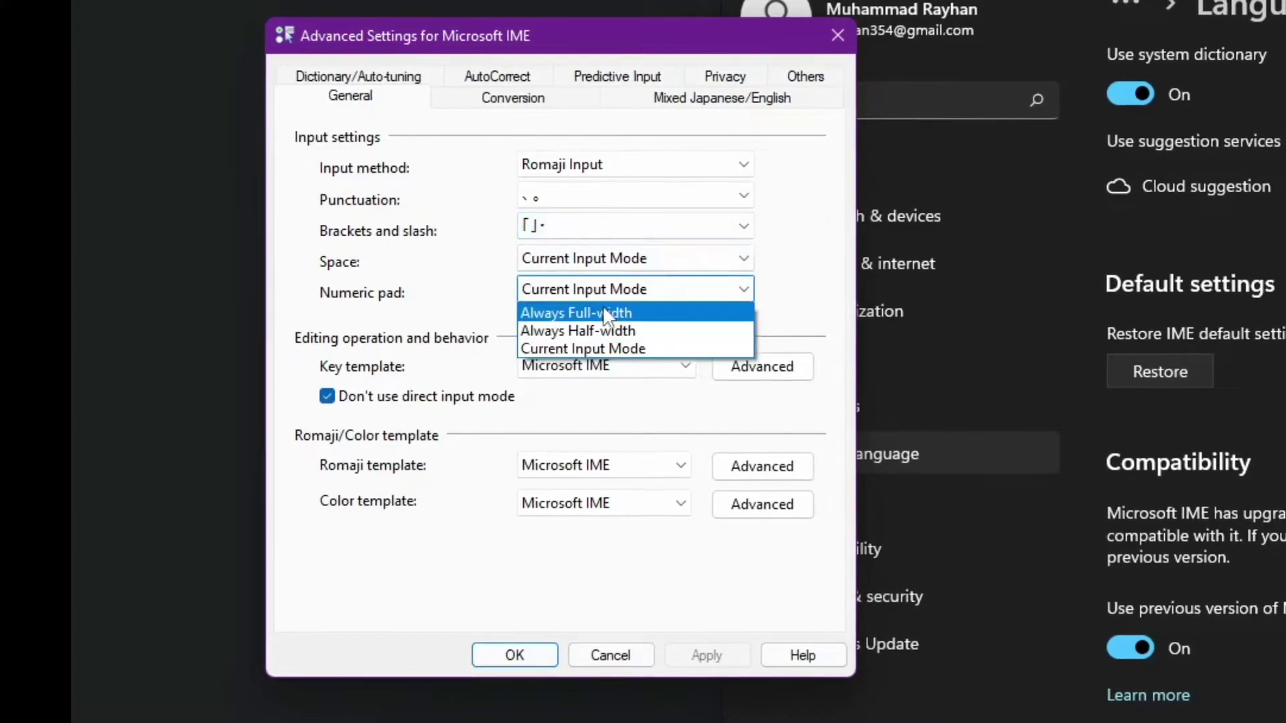
click(603, 330)
click(702, 661)
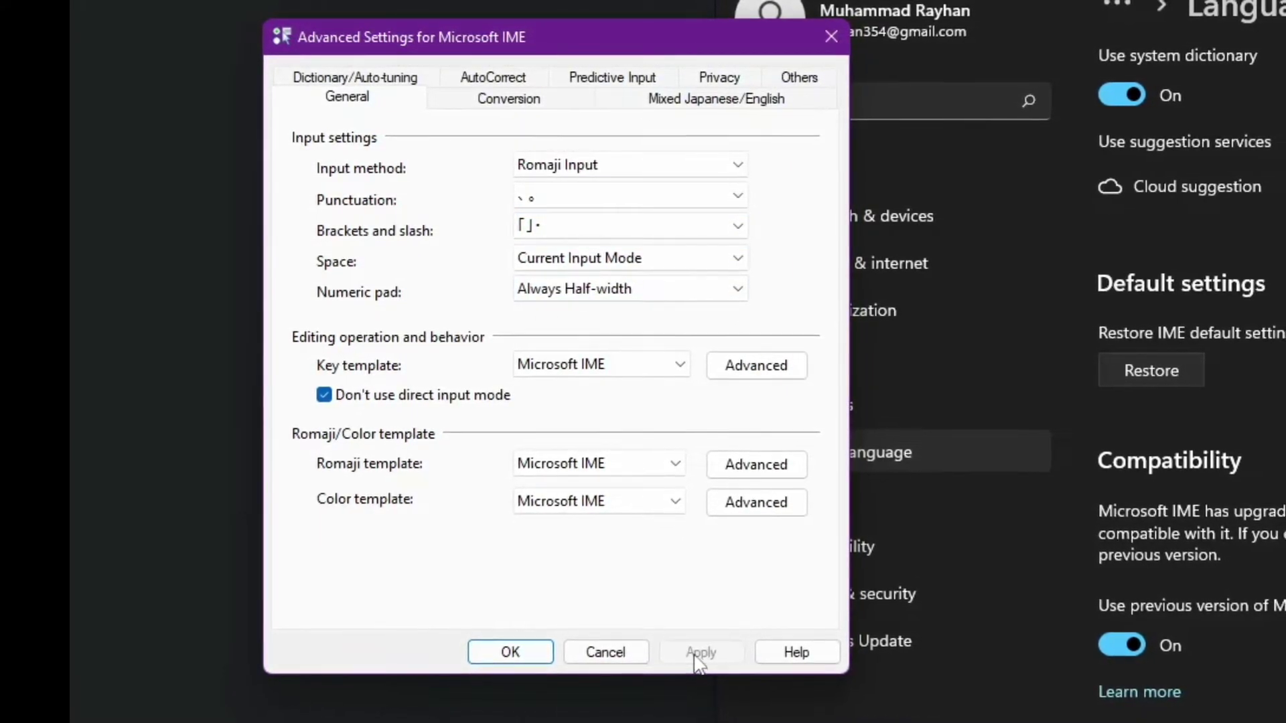
key(alt+grave)
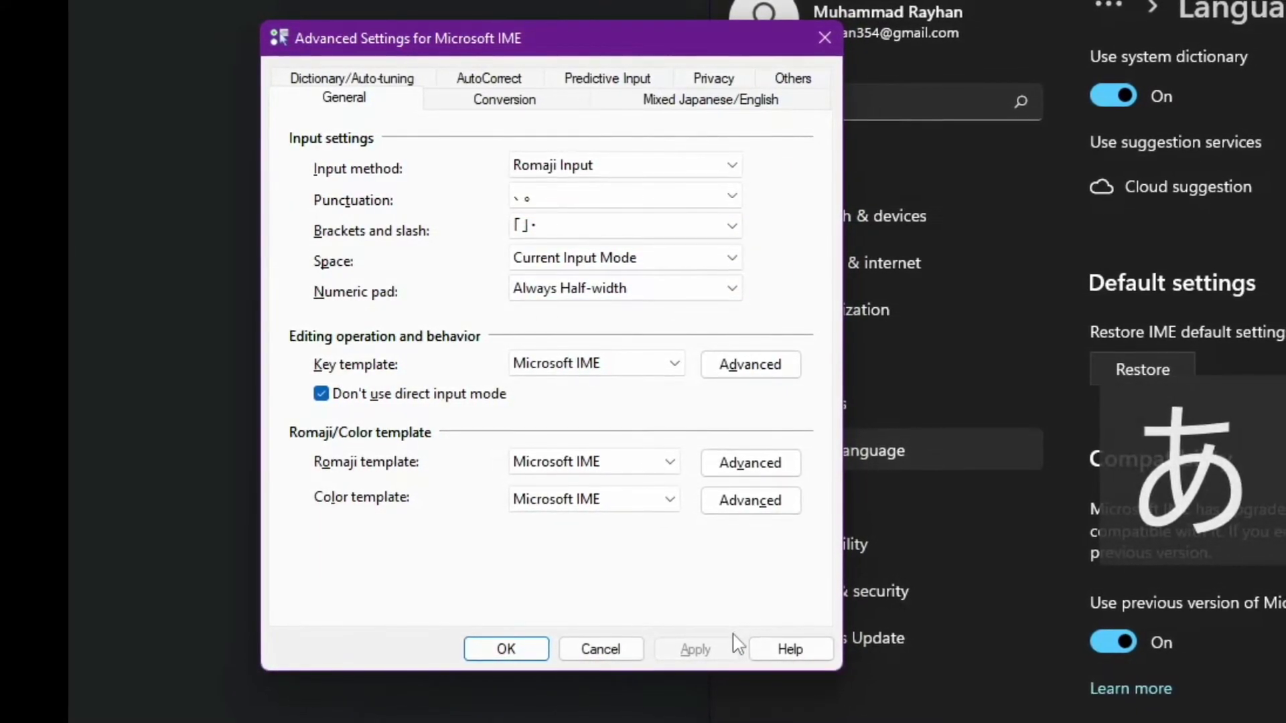
Restore the numeric pad to Current Input Mode, apply, close the dialog, and return to the browser.
click(628, 287)
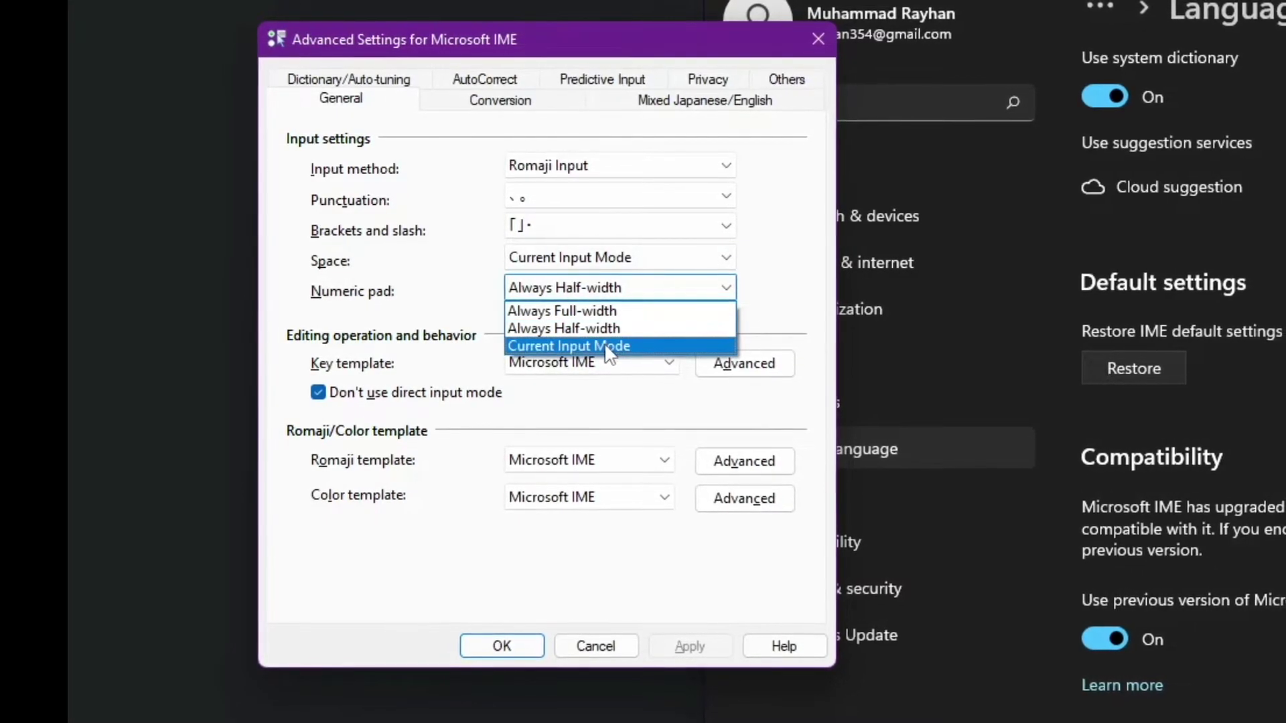
click(611, 347)
click(689, 647)
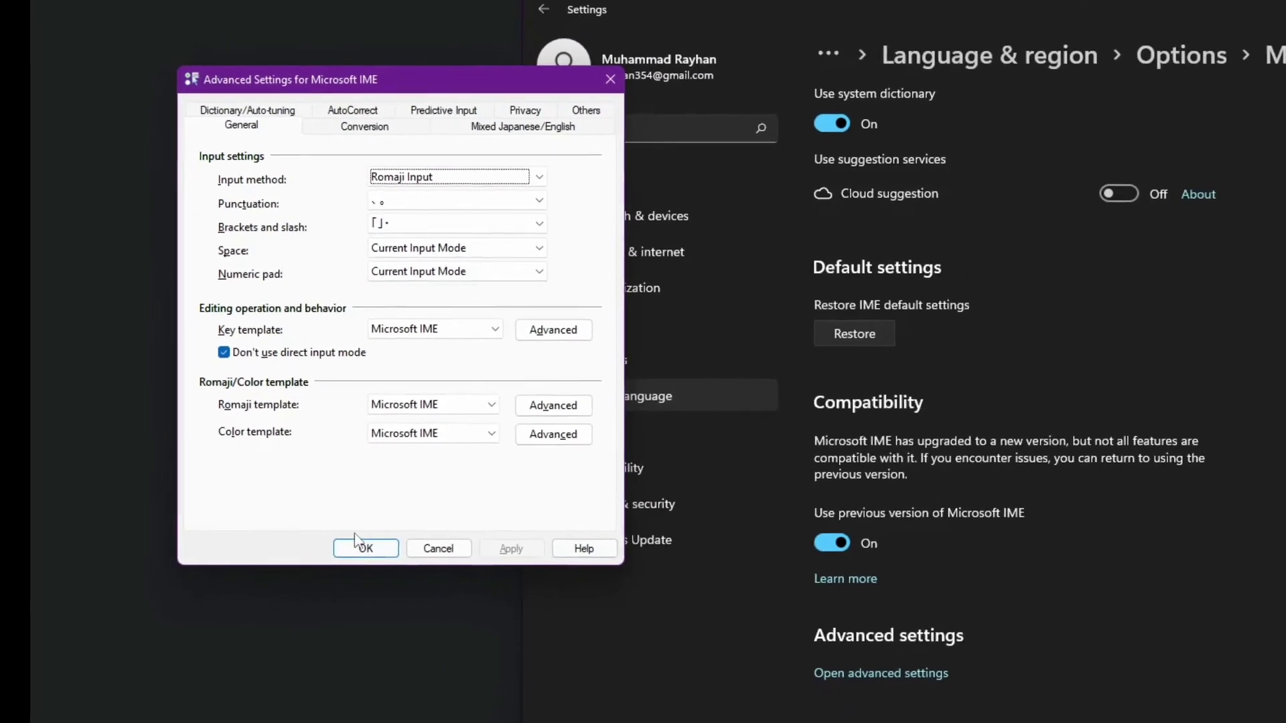
key(alt+grave)
key(Return)
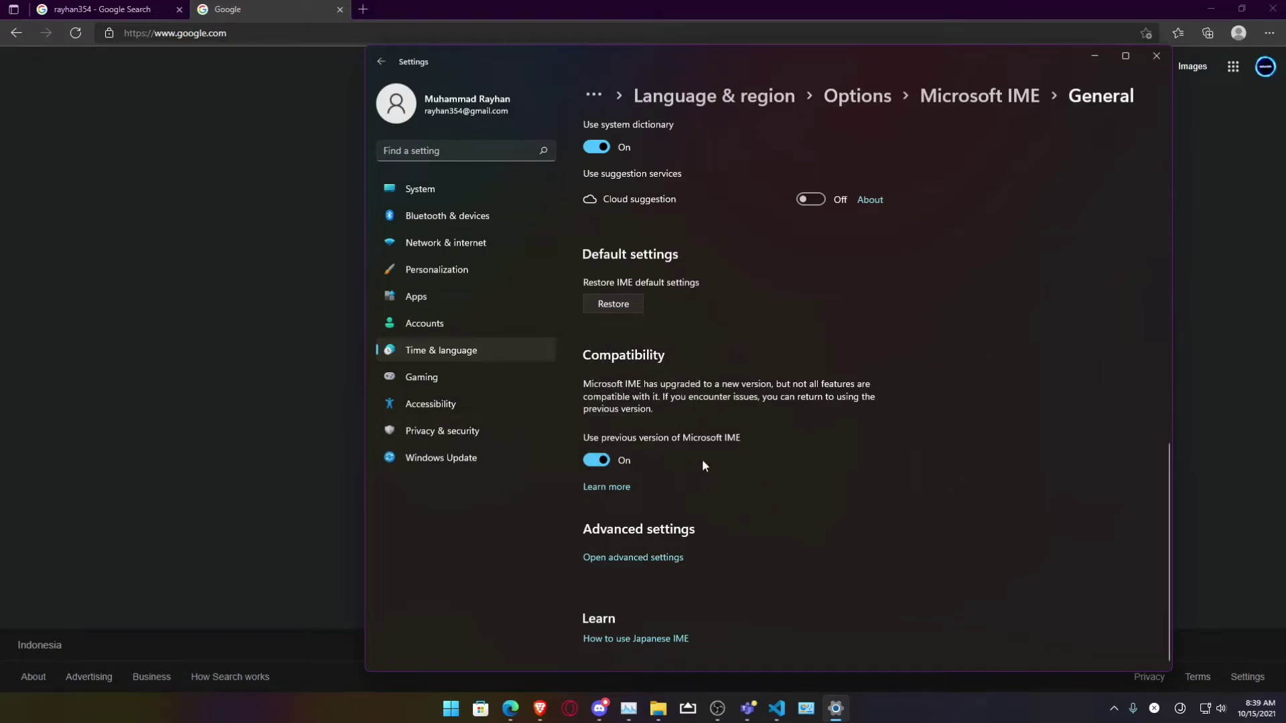
click(392, 6)
Test-type a name in the search box with and without kana input, then clear it.
click(518, 306)
text(ray)
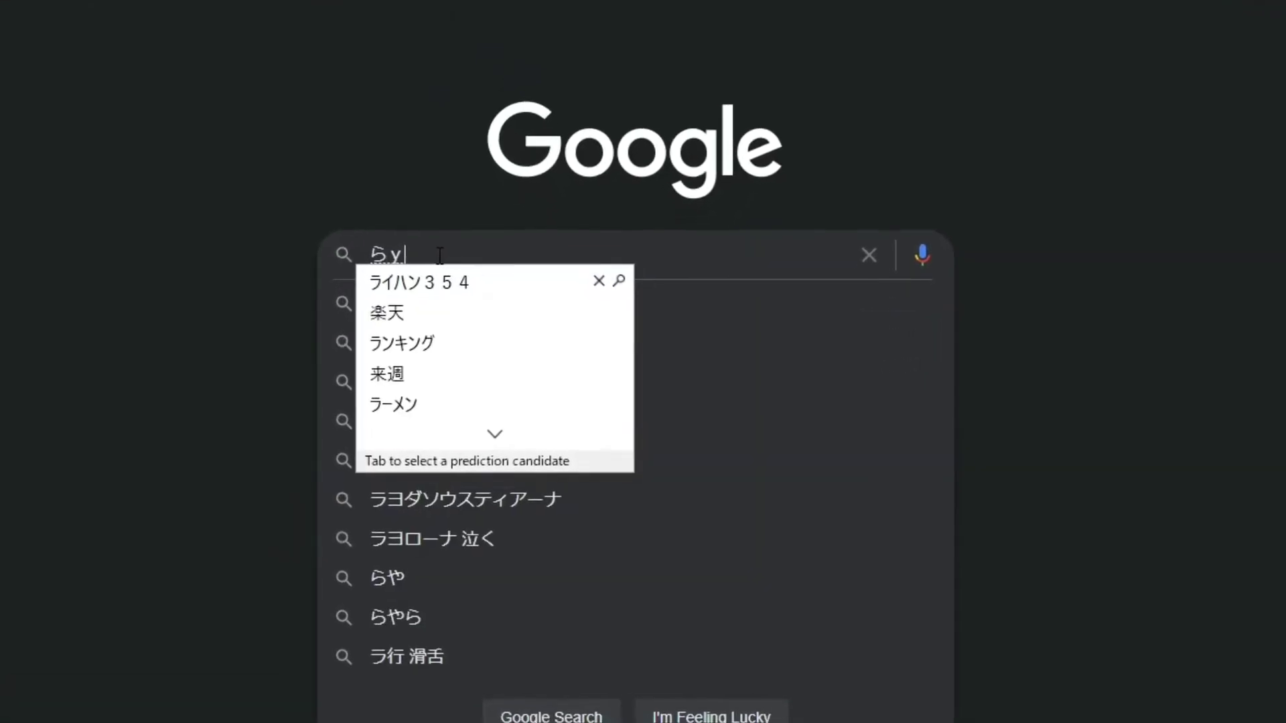
text(hann)
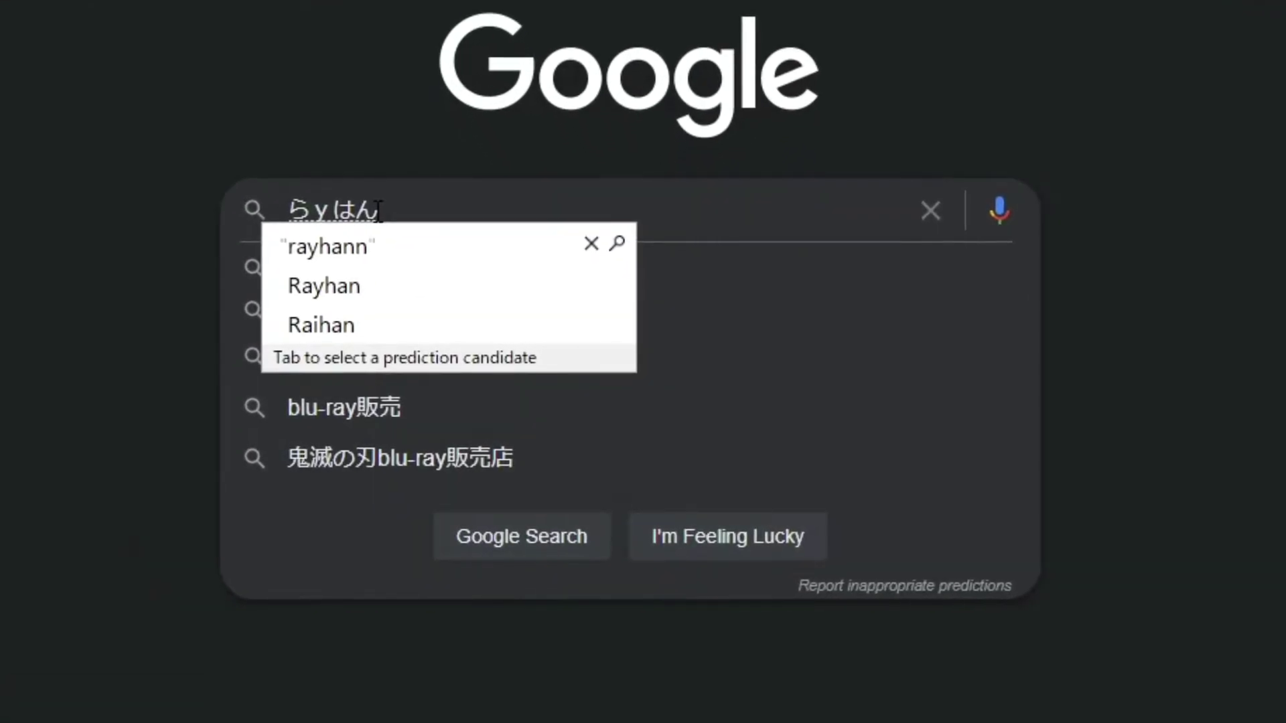
key(Tab)
key(BackSpace)
key(BackSpace)
key(BackSpace)
key(BackSpace)
key(BackSpace)
key(BackSpace)
key(BackSpace)
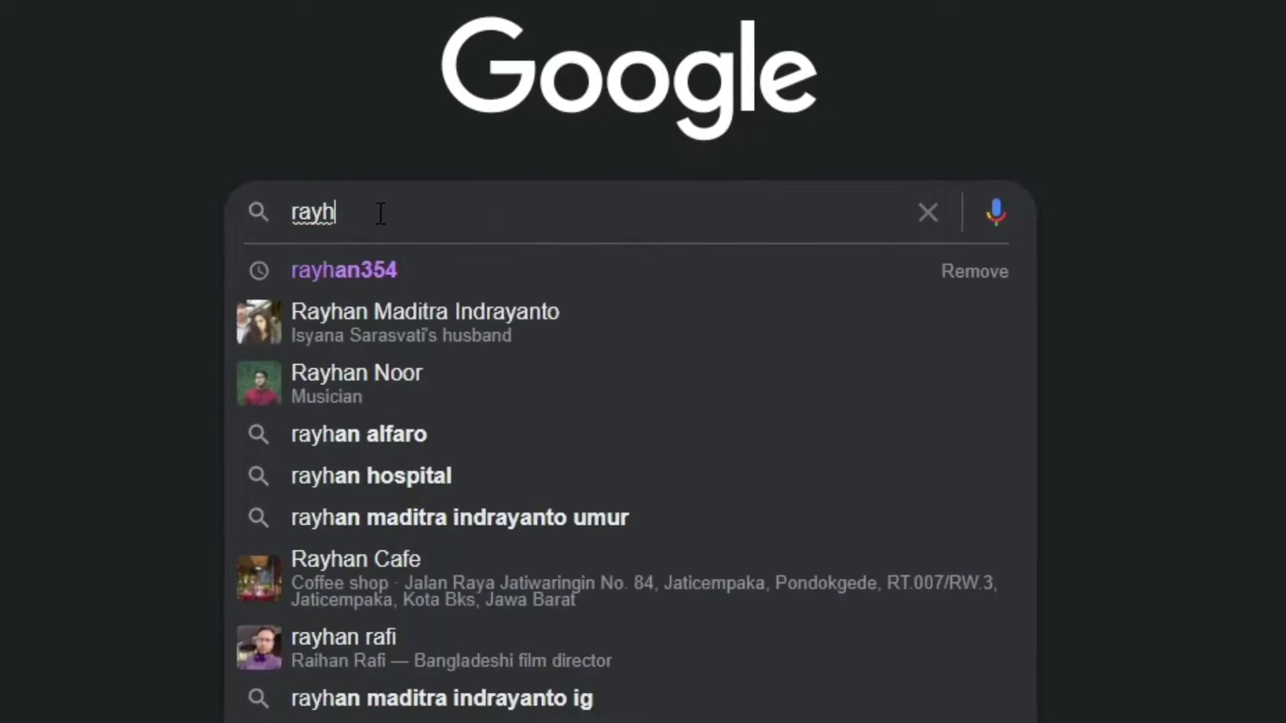
key(alt+grave)
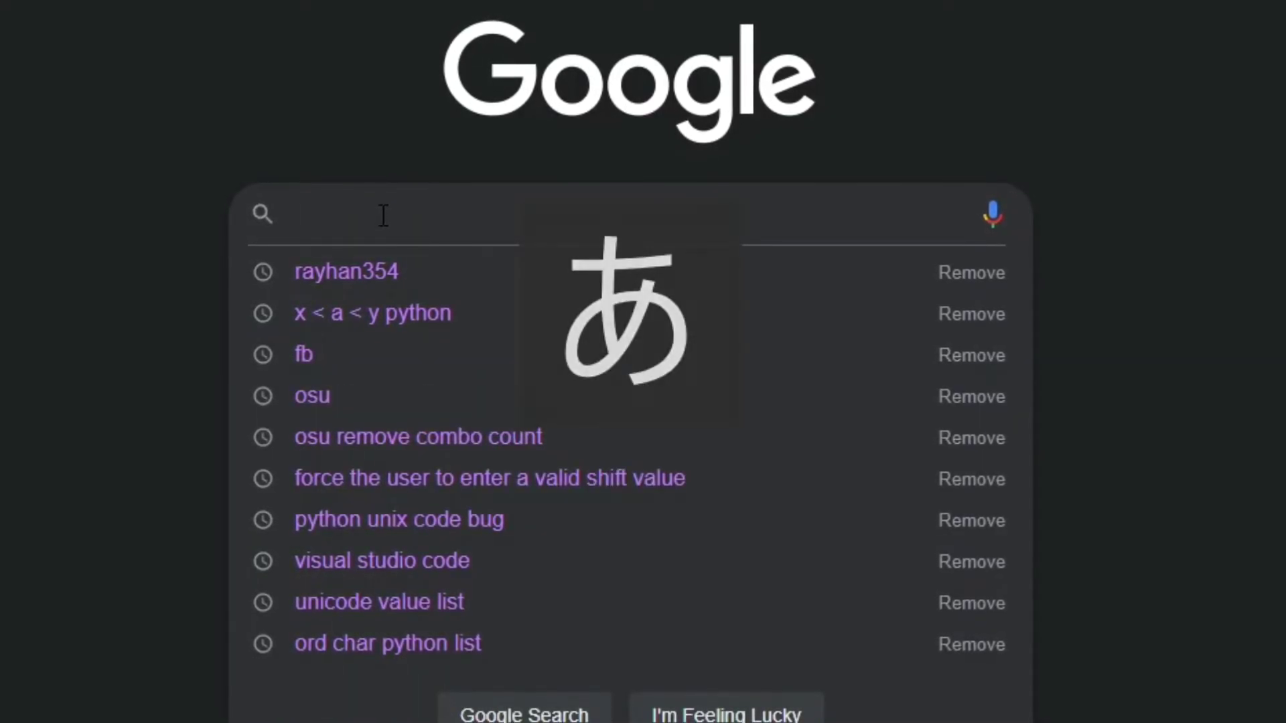
text(raihann)
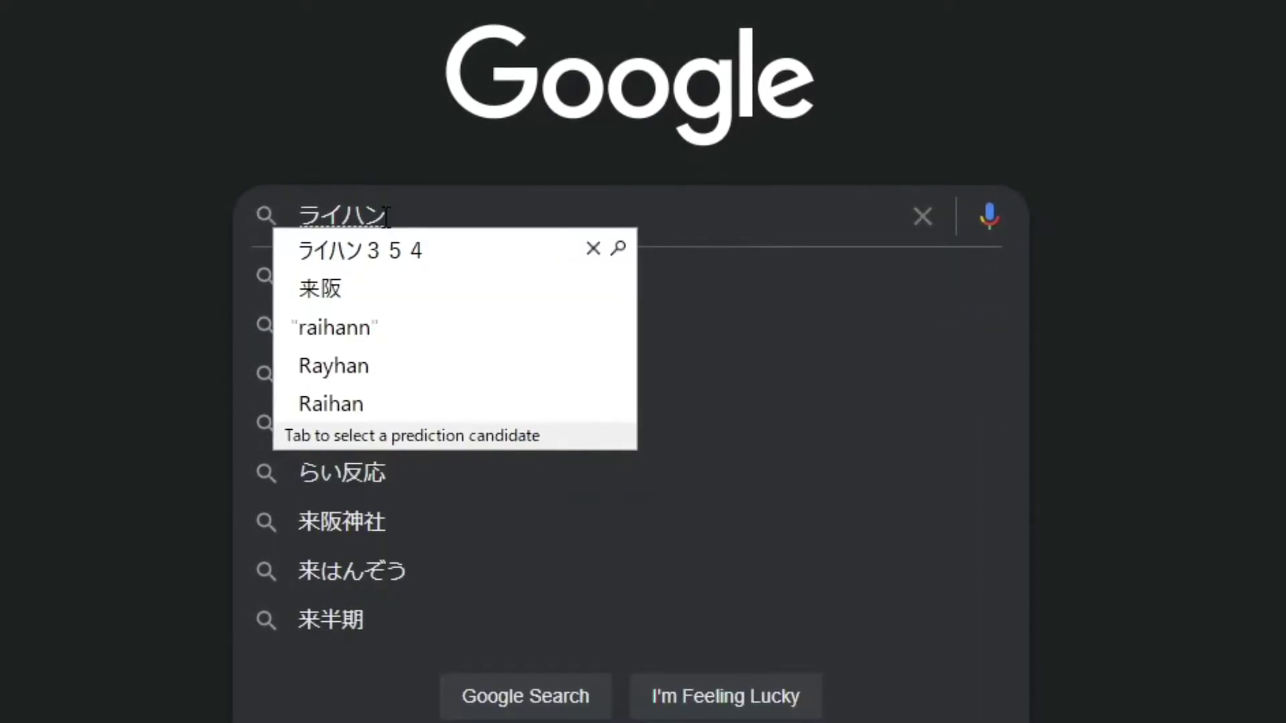
key(Tab)
key(Return)
key(BackSpace)
key(BackSpace)
key(BackSpace)
key(BackSpace)
key(BackSpace)
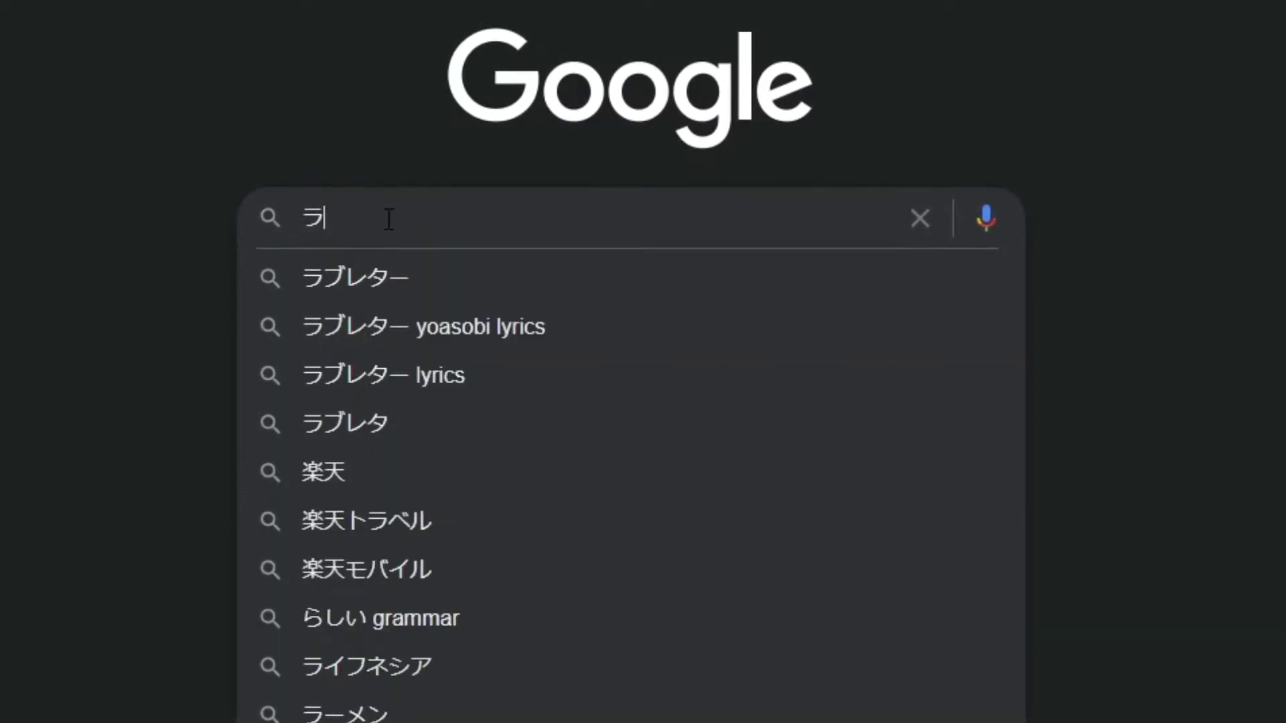
key(alt+grave)
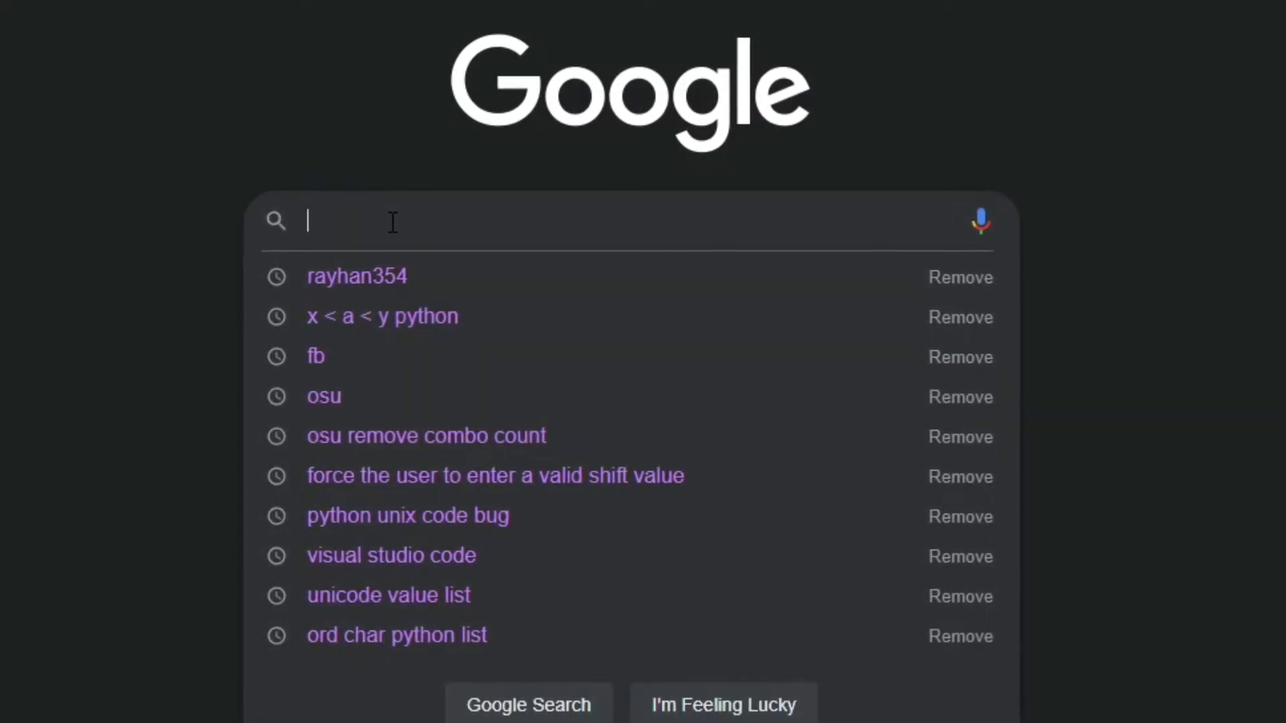
Enter 今日は何をしますか by typing kyouha, nani and woshimasuka and committing each conversion.
text(kyou)
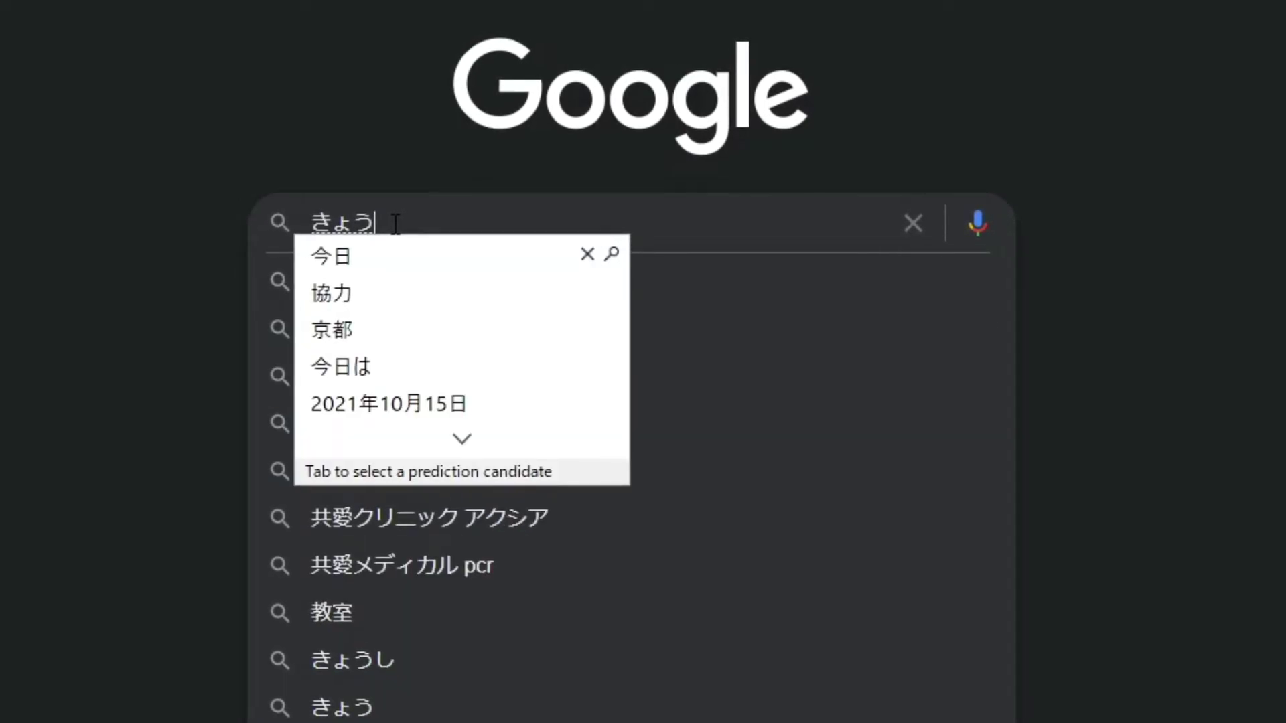
text(ha)
key(Tab)
key(Return)
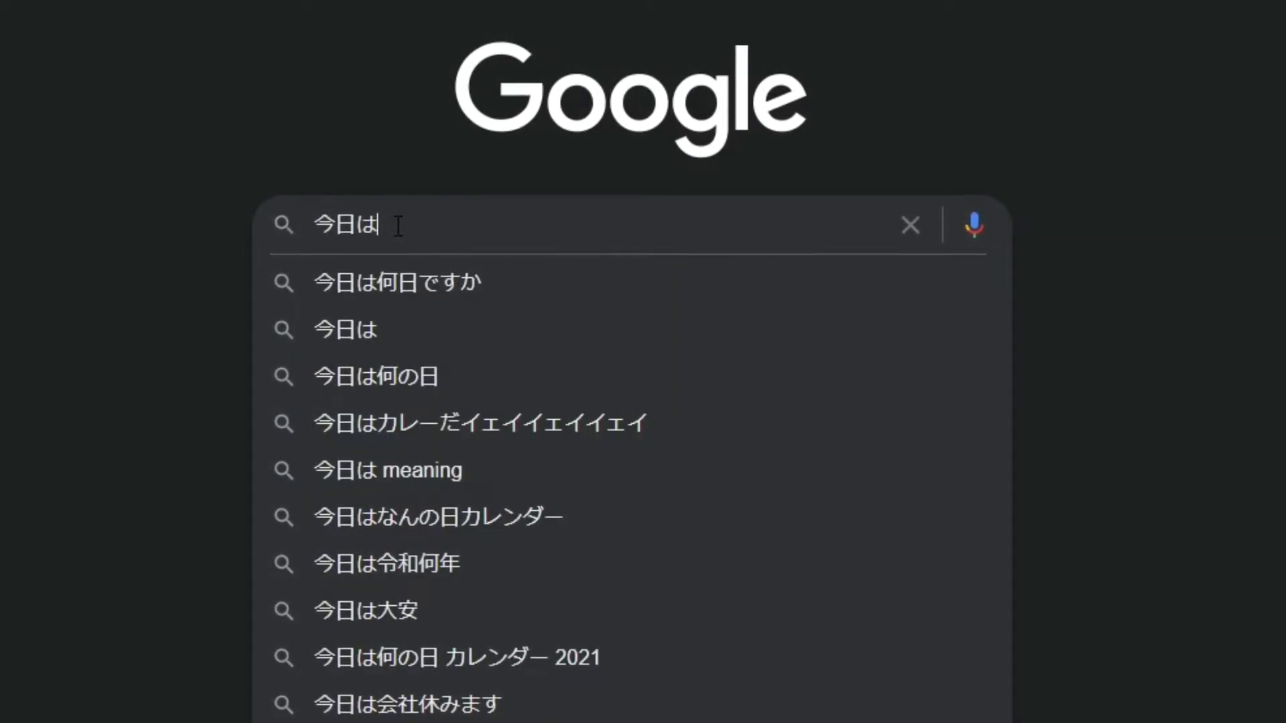
text(nani)
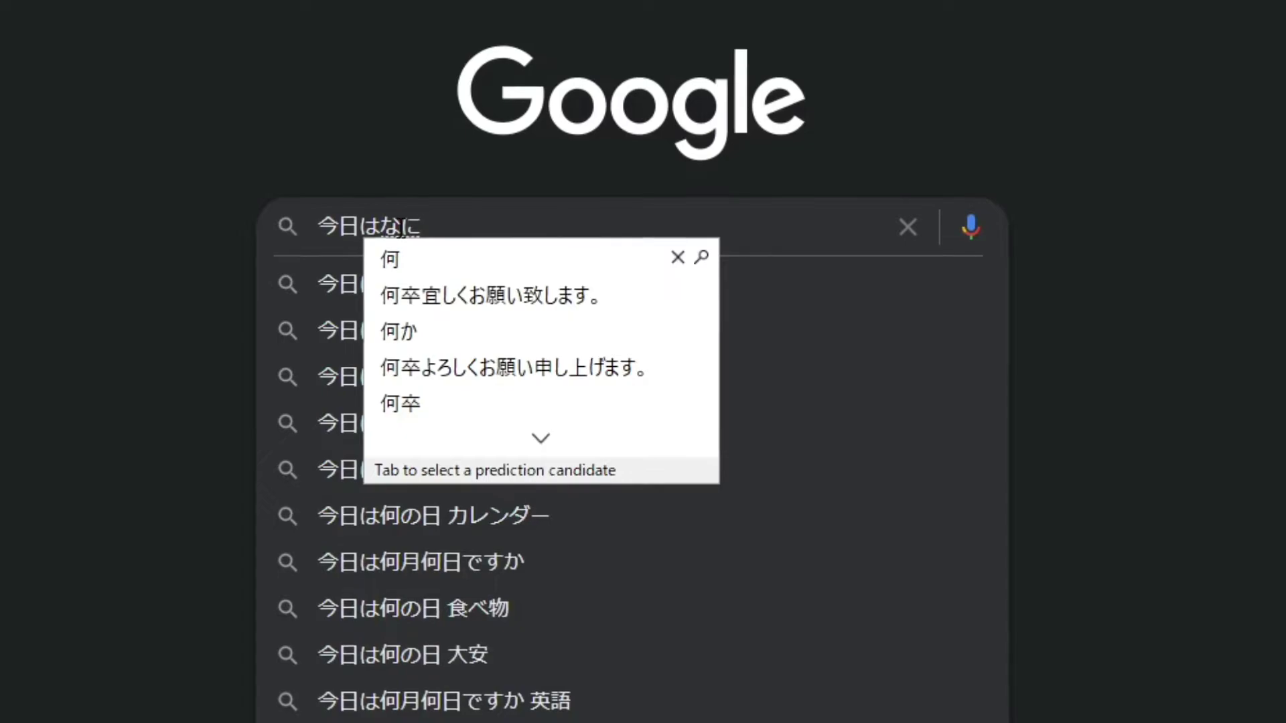
key(Tab)
key(Return)
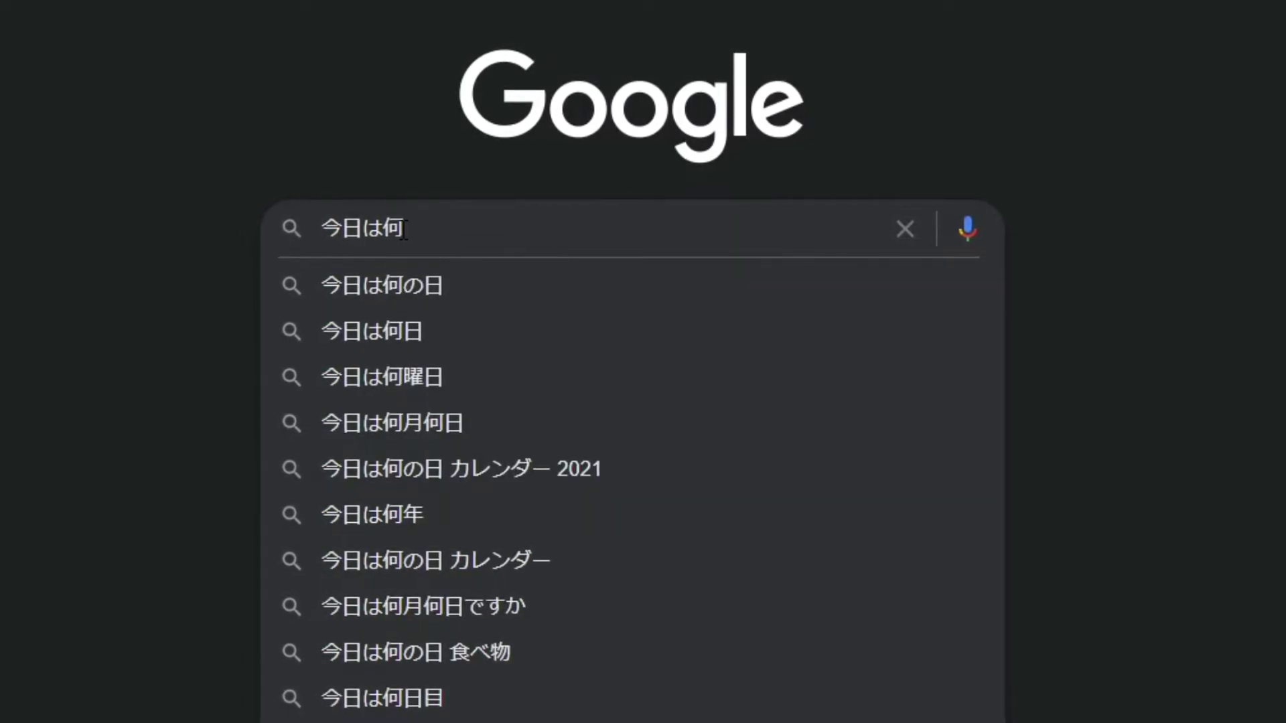
text(woshimasuka)
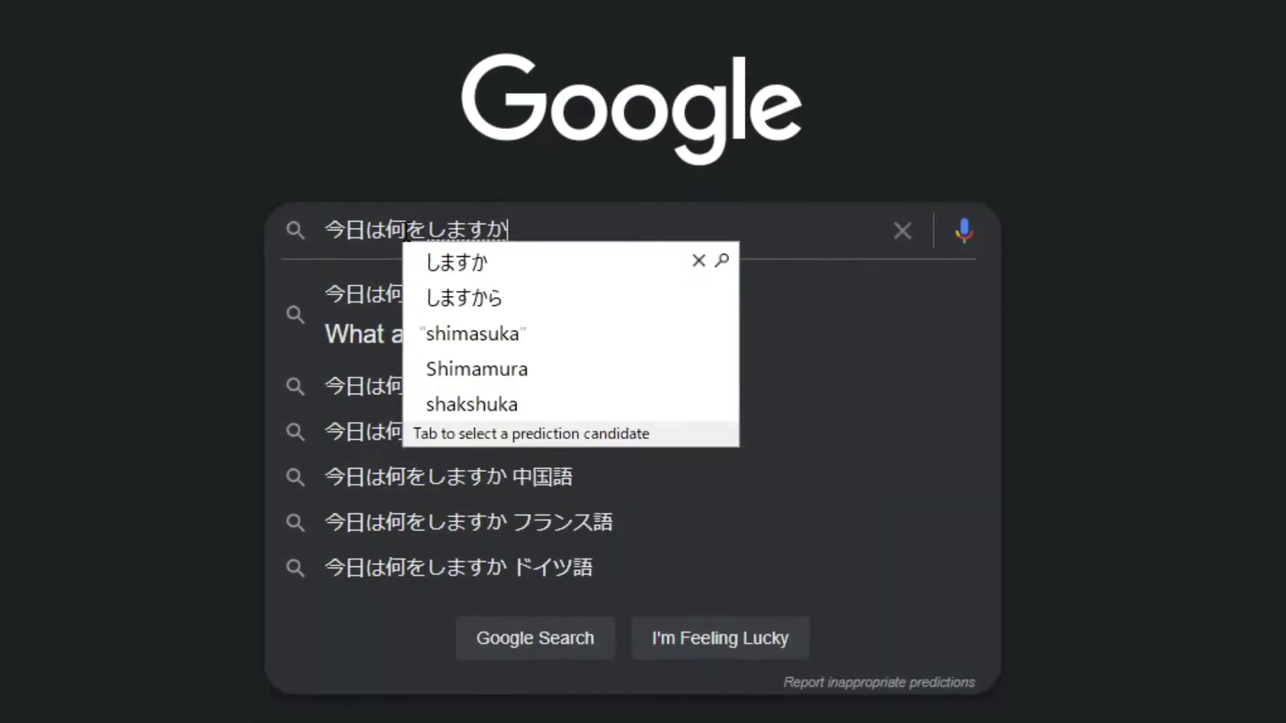
key(Return)
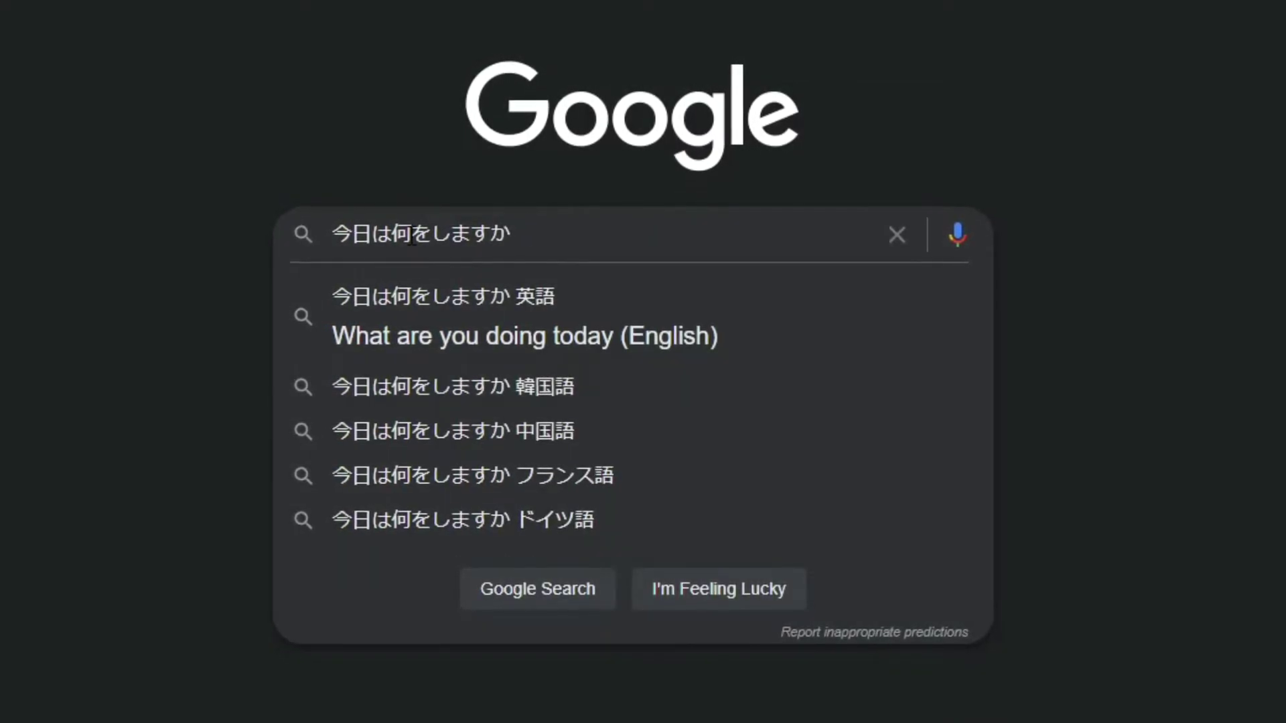
Append means "What are you gonna do today" and select the whole query.
text(means "")
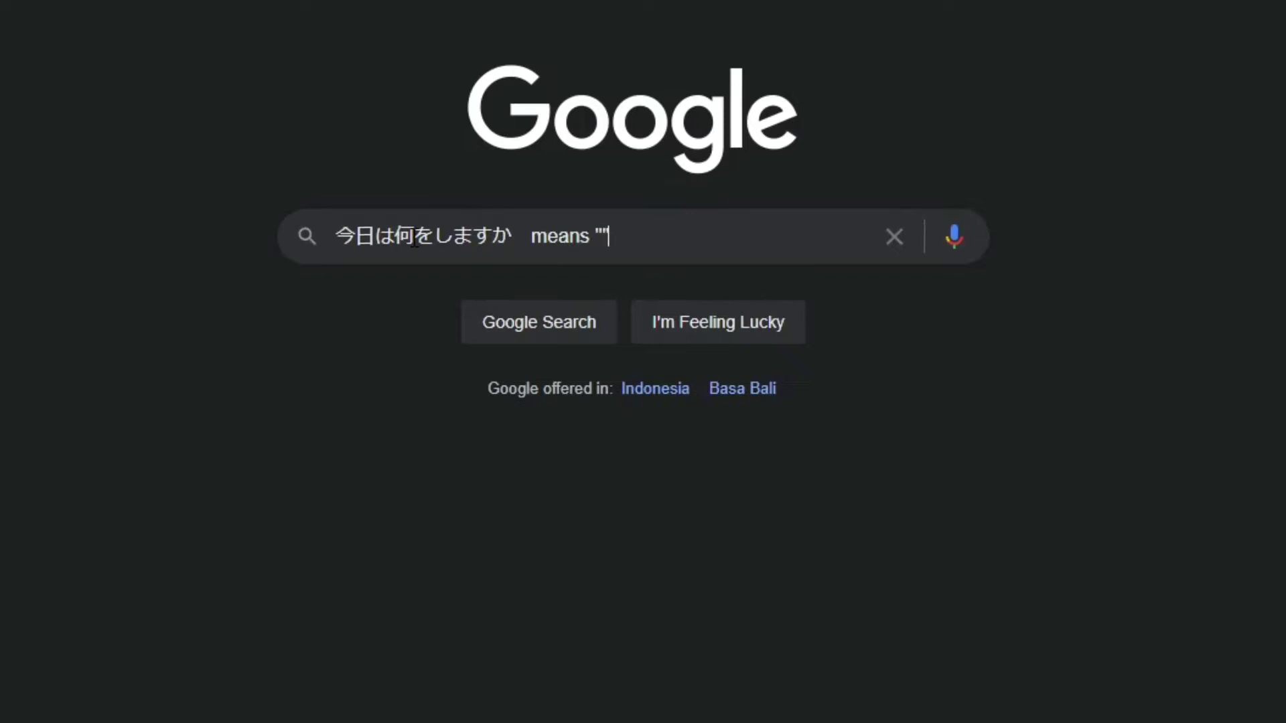
key(Left)
text(What are you gonna )
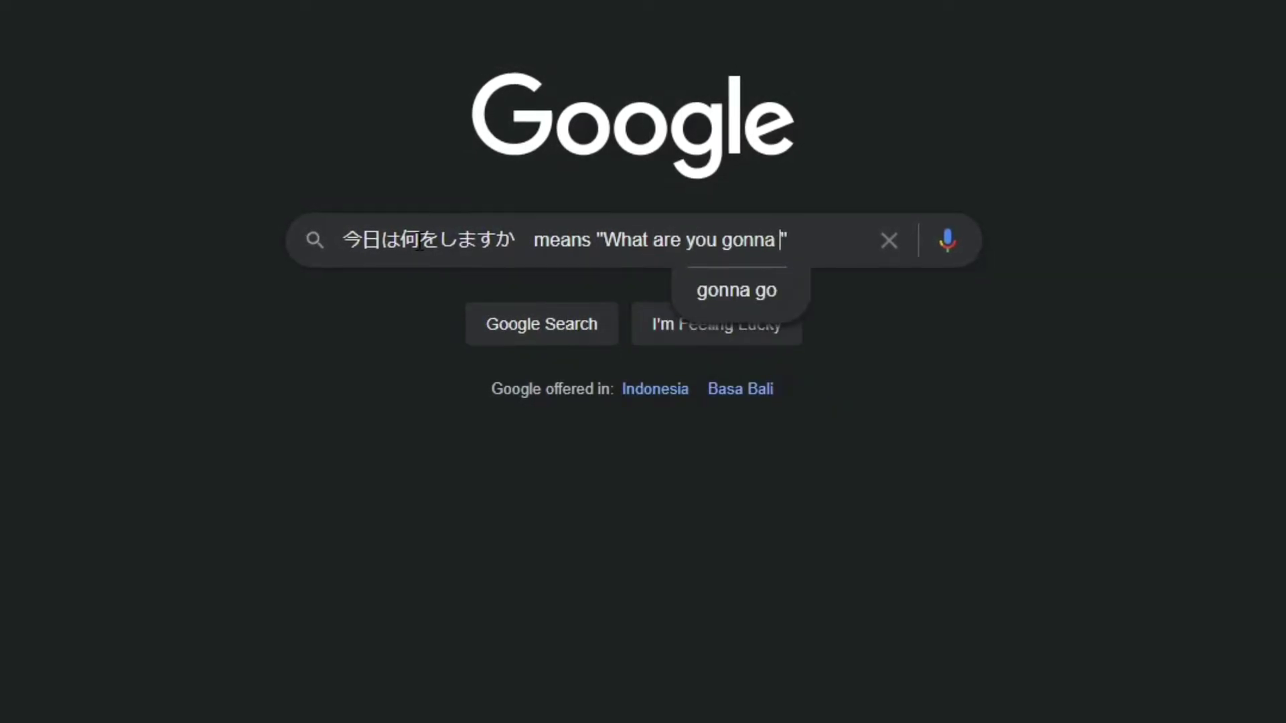
text(do today)
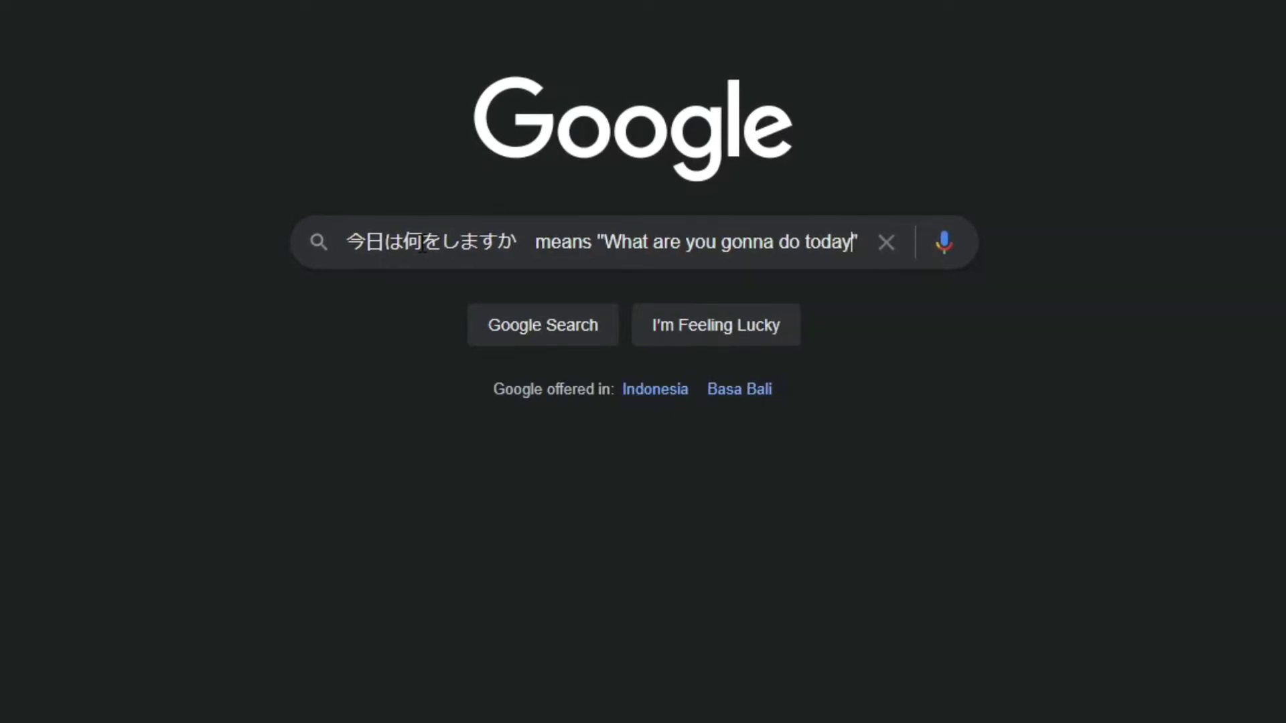
key(ctrl+a)
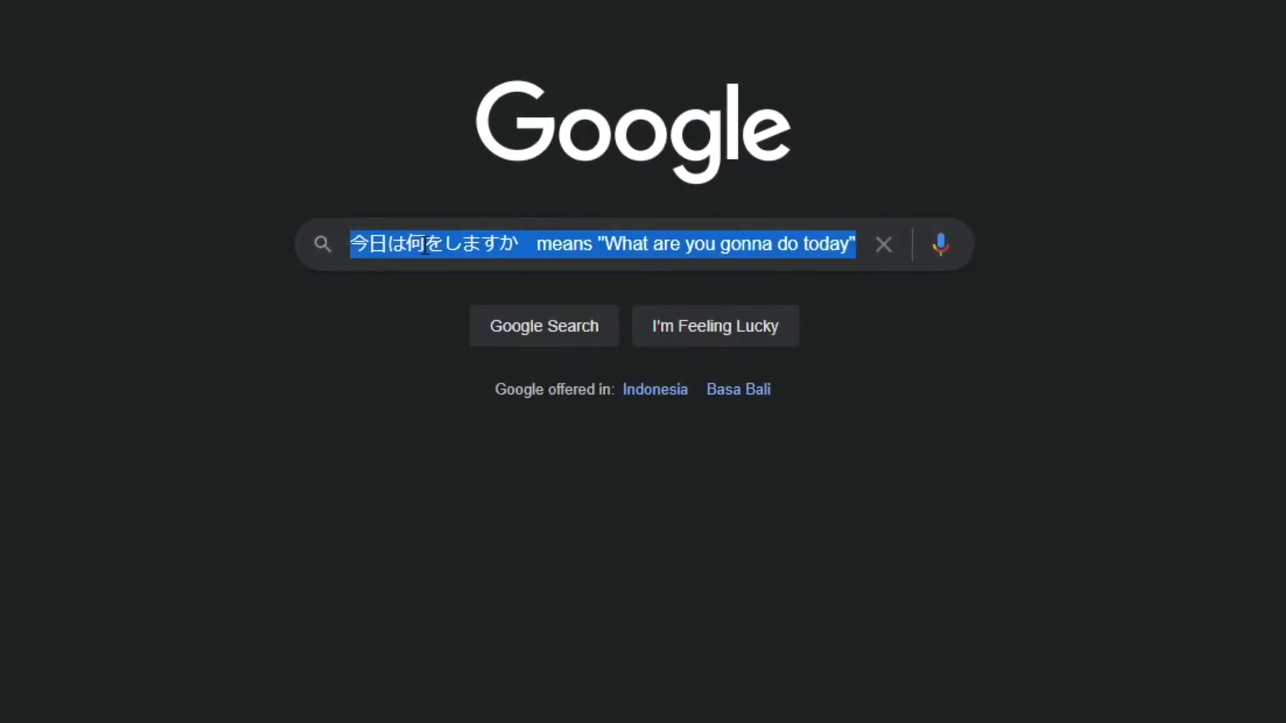
Delete the query, switch input to the Japanese IME with Win+Space, and test the search box.
key(BackSpace)
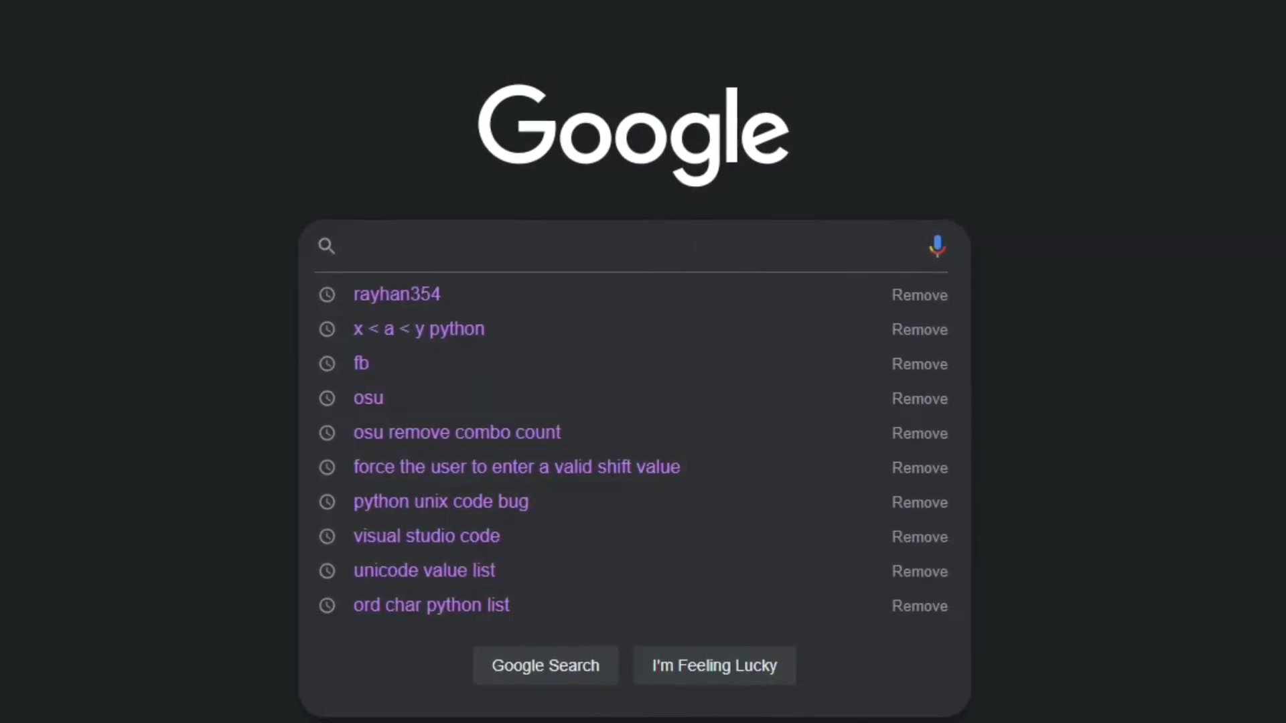
click(1236, 541)
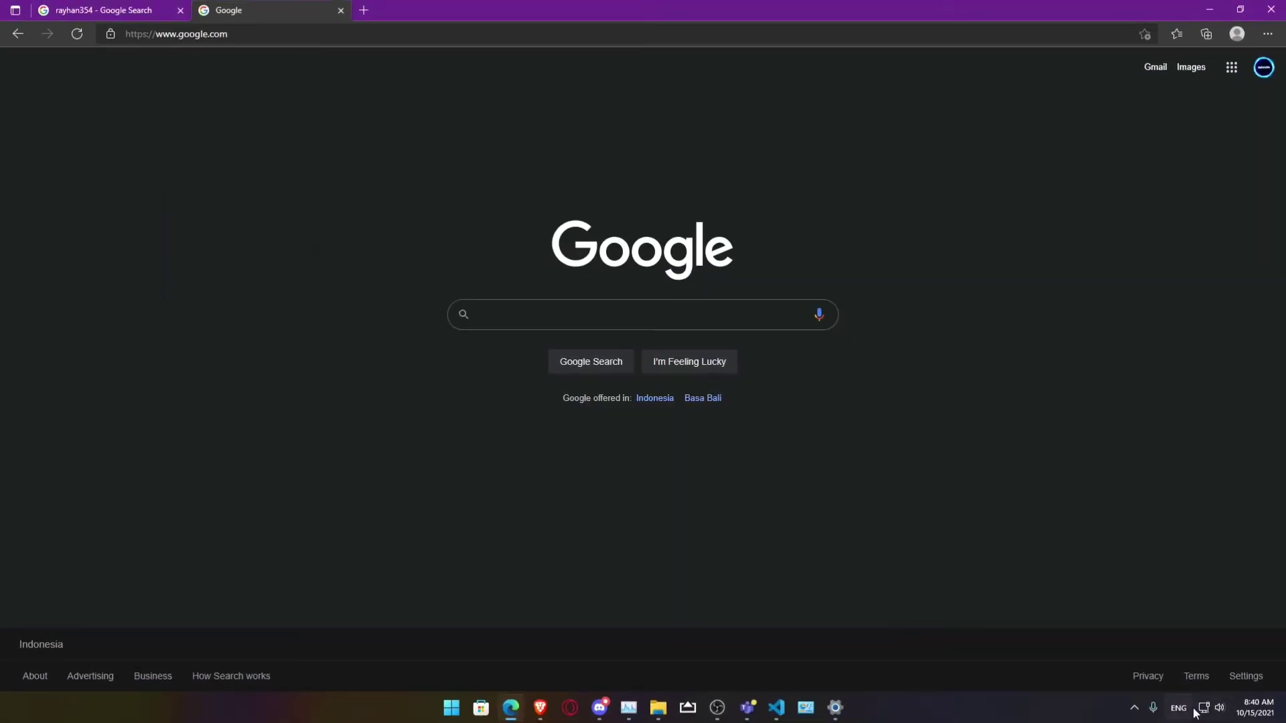
key(super+space)
click(628, 309)
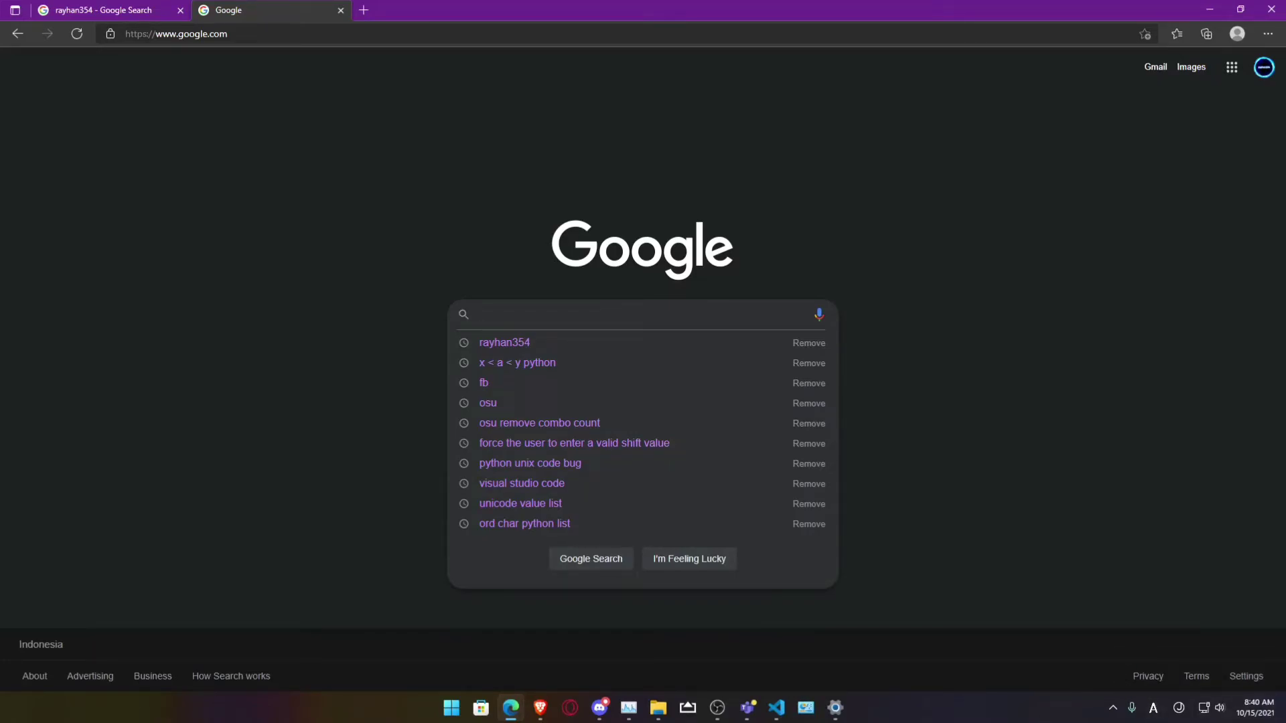
click(1018, 513)
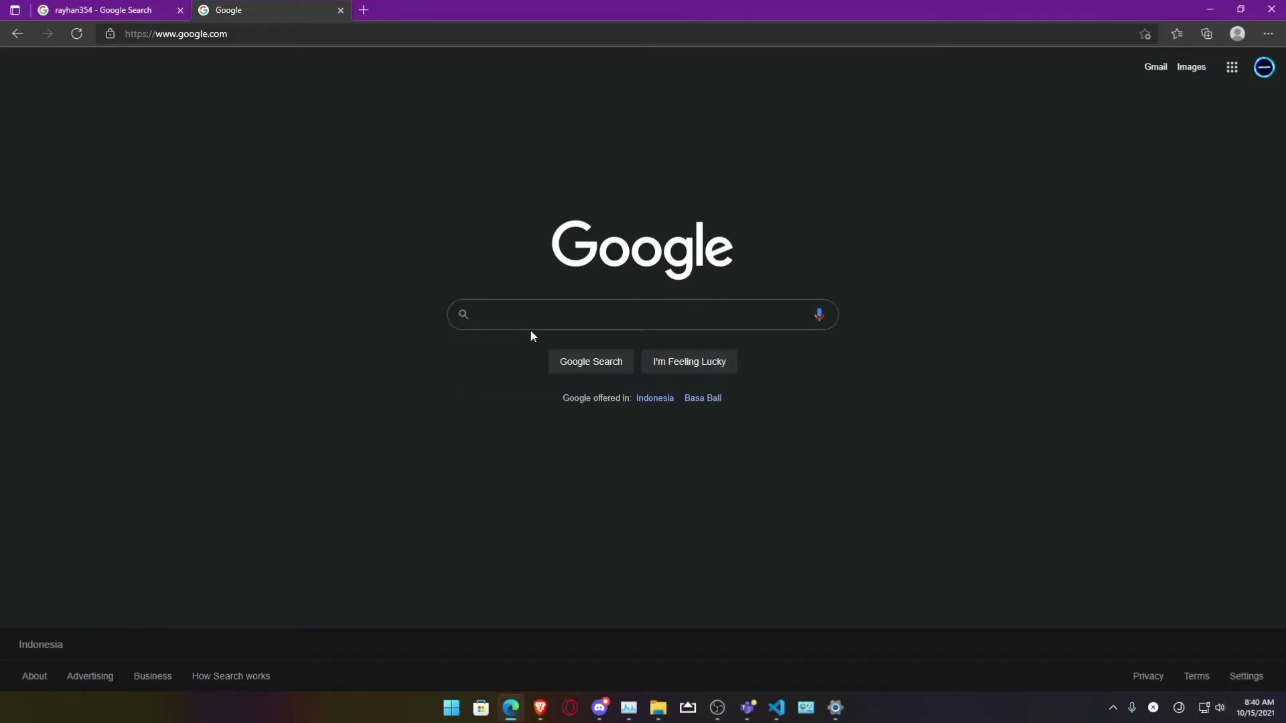
click(543, 312)
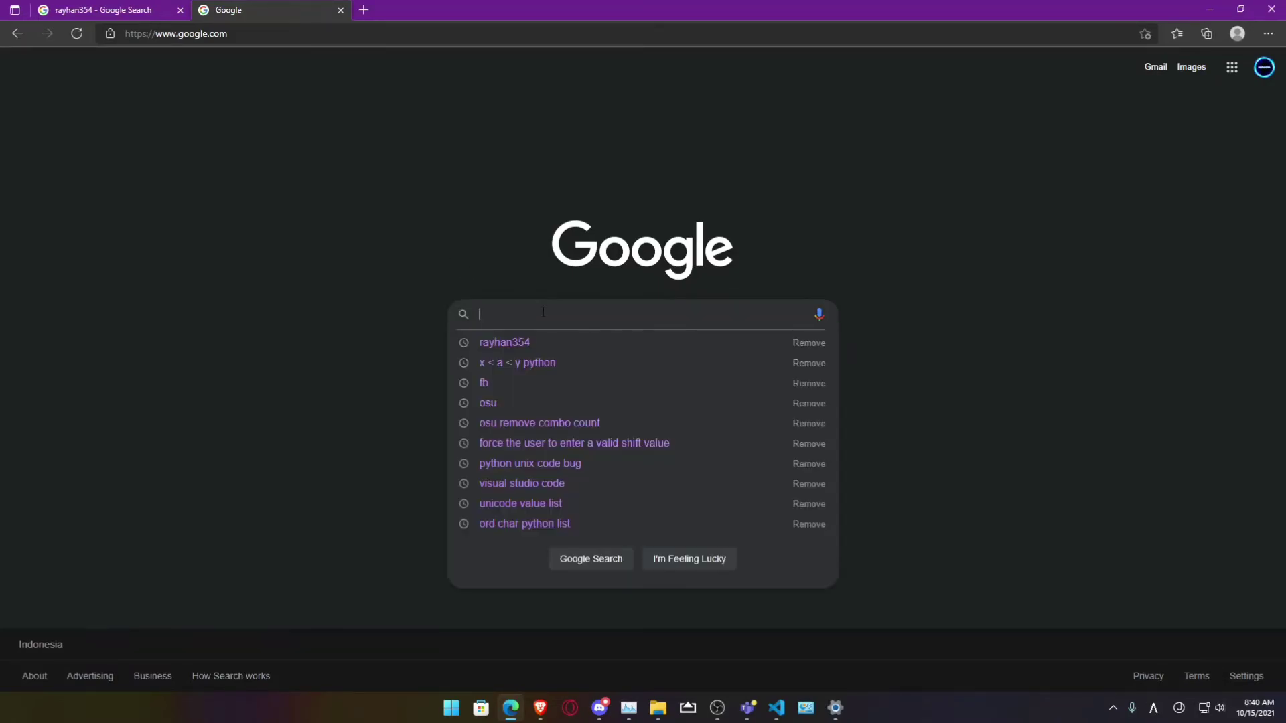
click(382, 132)
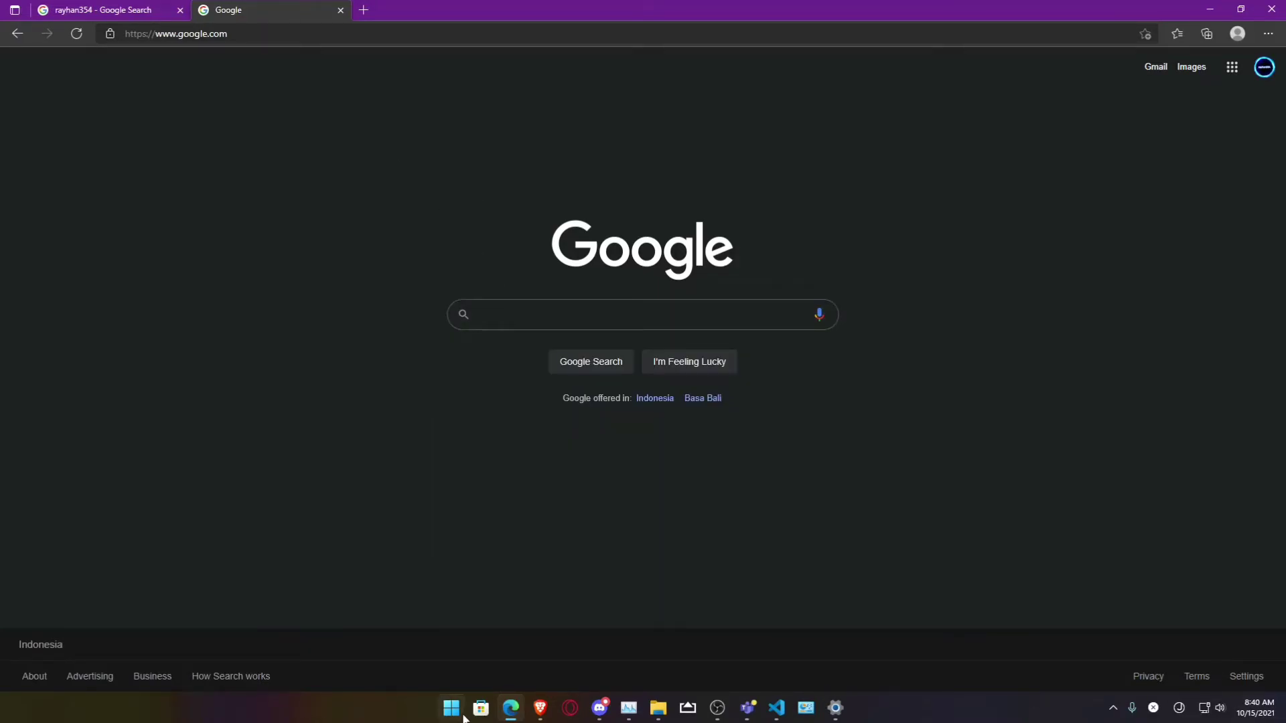
Dismiss the Microsoft IME settings window and close Microsoft Store.
click(844, 715)
click(844, 714)
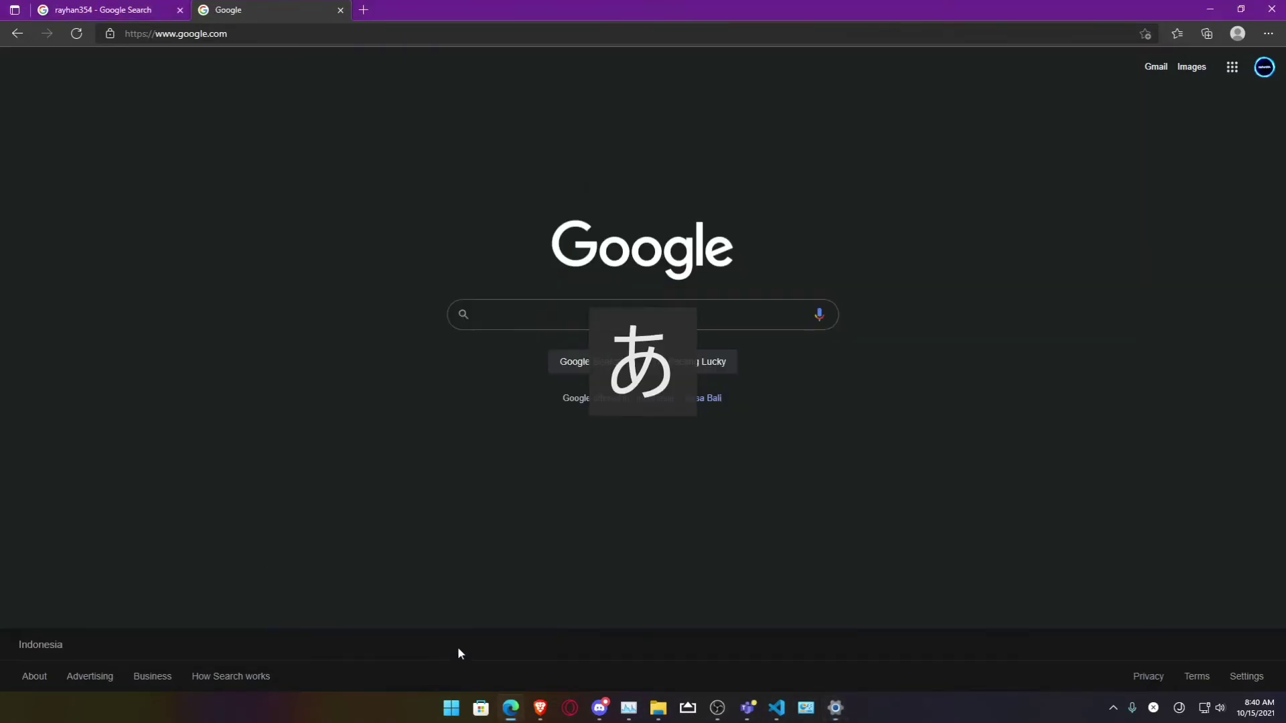
click(451, 708)
click(481, 708)
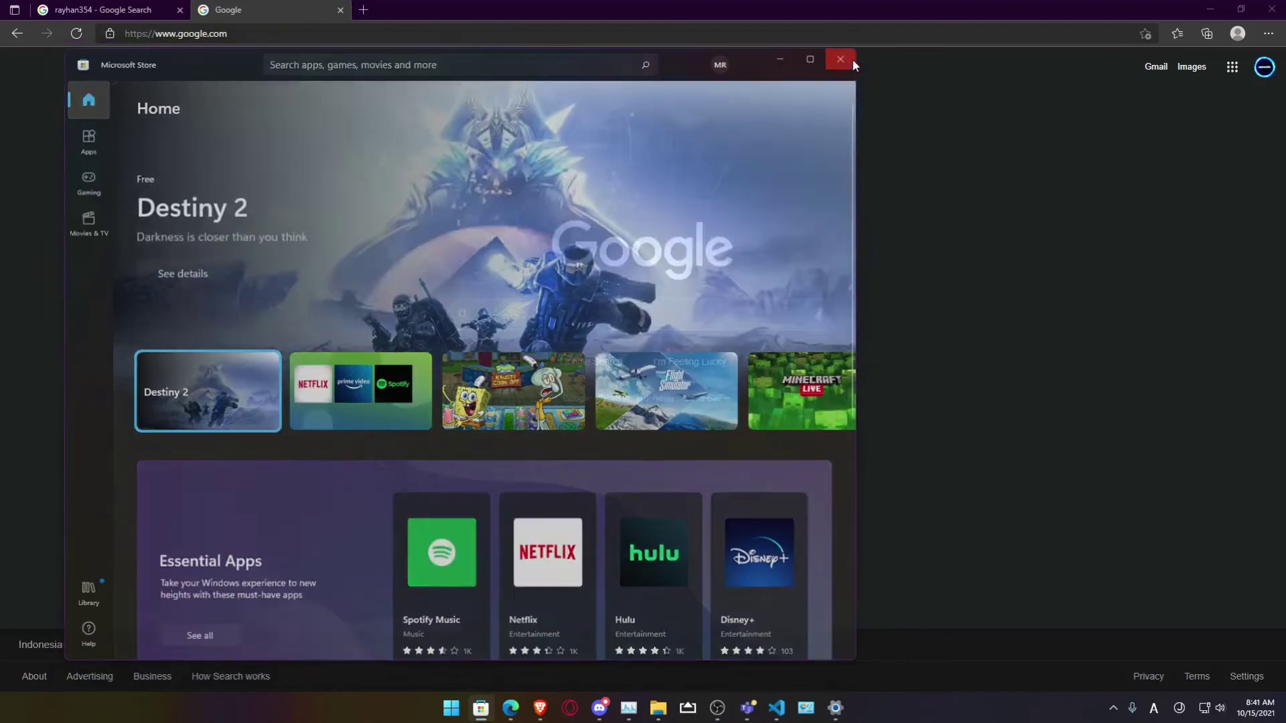
click(850, 56)
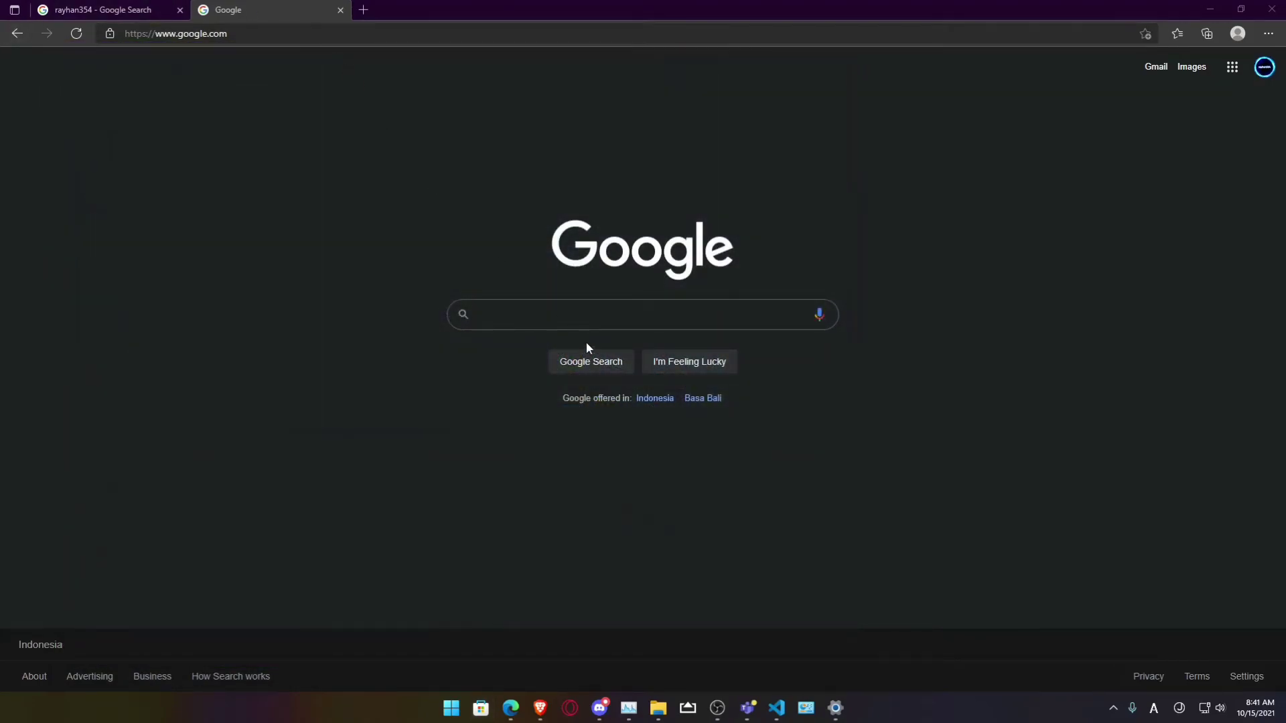
Search Google for 'google japanese input' using the suggested query.
click(580, 316)
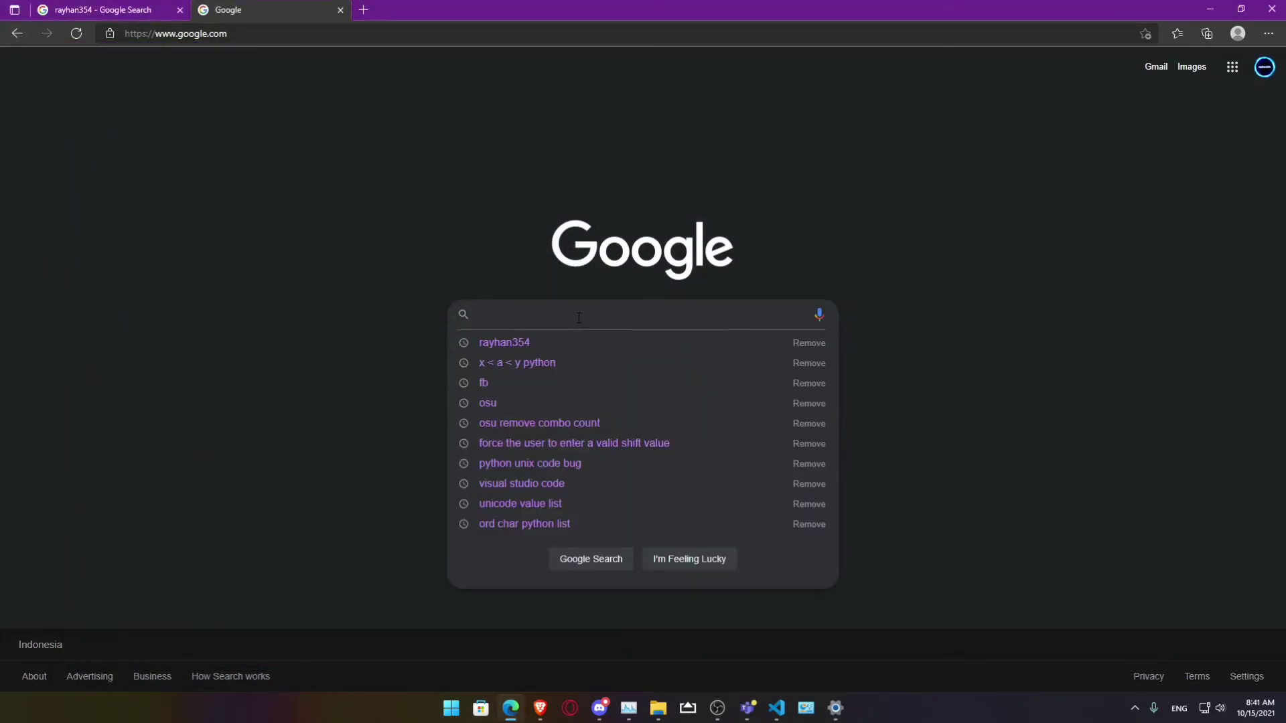
text(google )
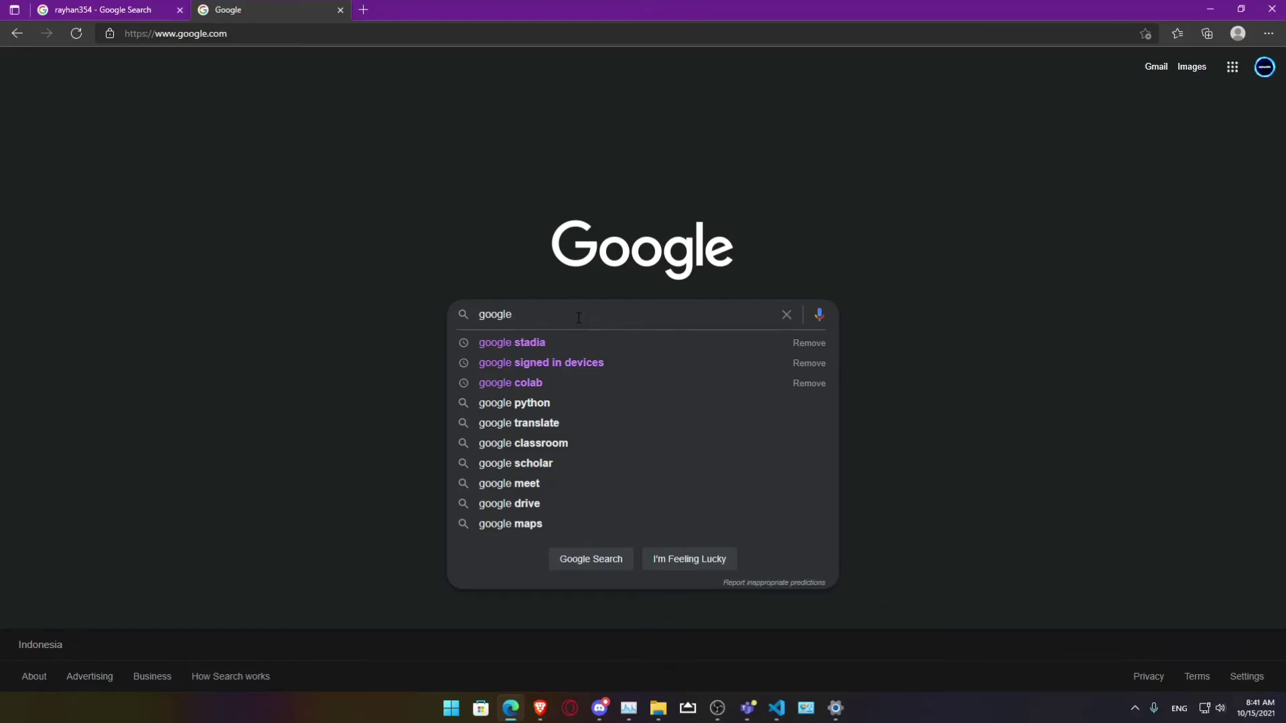
text(jkapa)
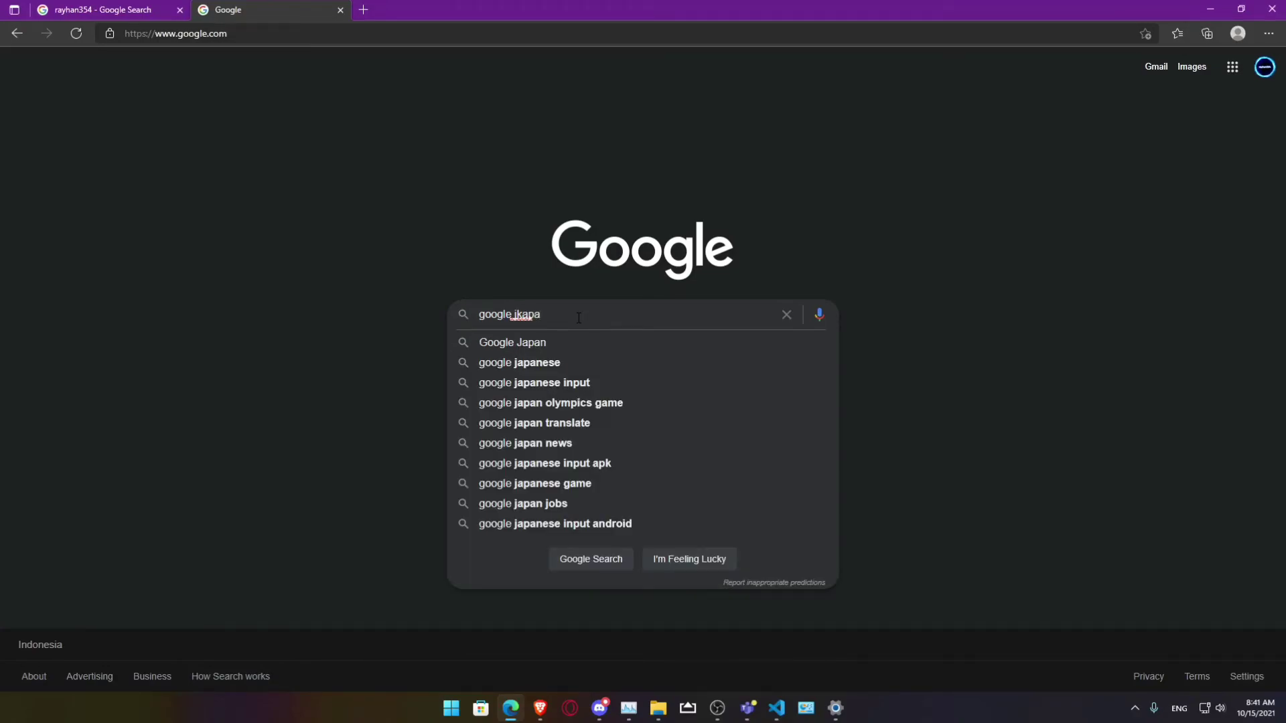
key(Down)
key(Down)
key(Return)
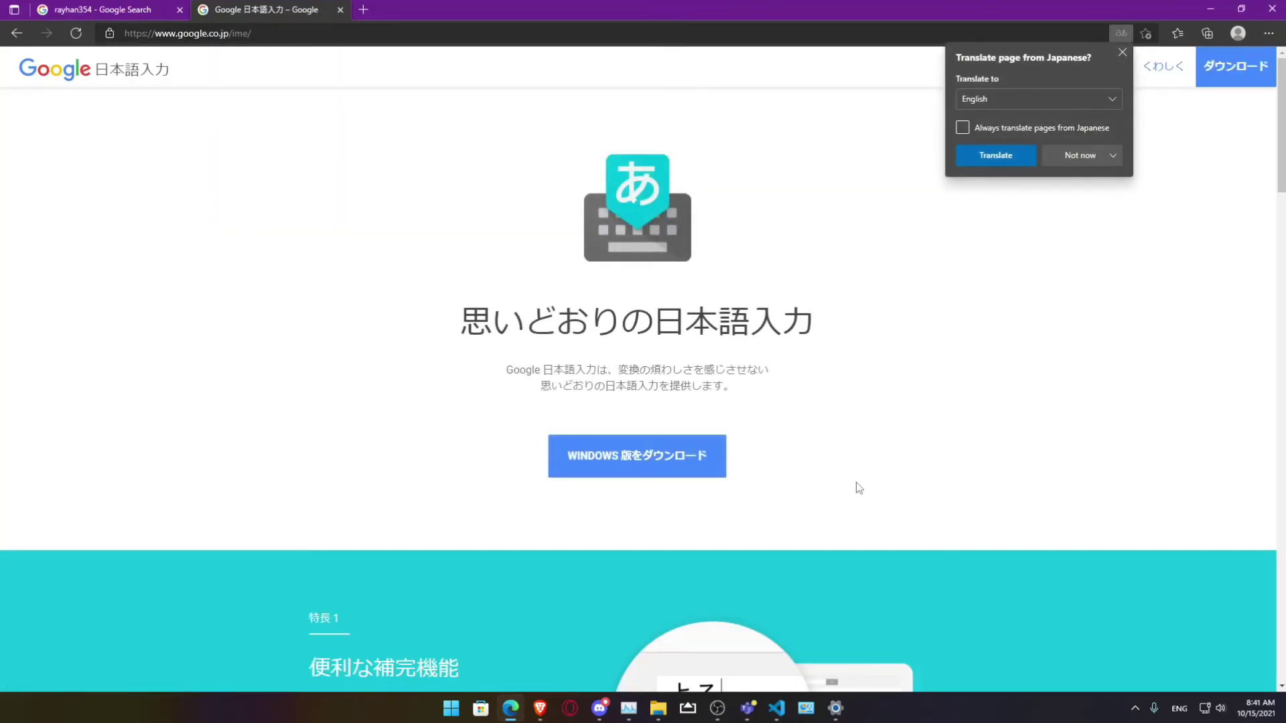
Decline page translation, accept the terms to download Google Japanese Input, then close that tab.
click(1090, 151)
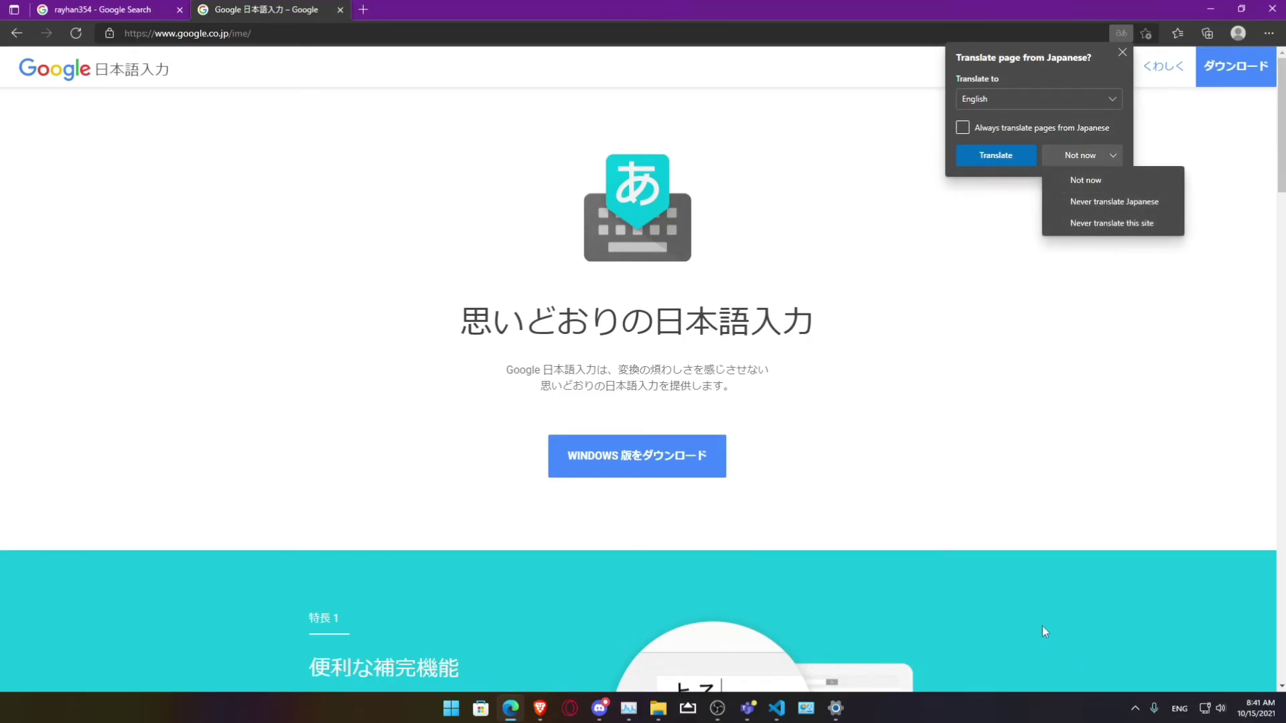
click(1113, 179)
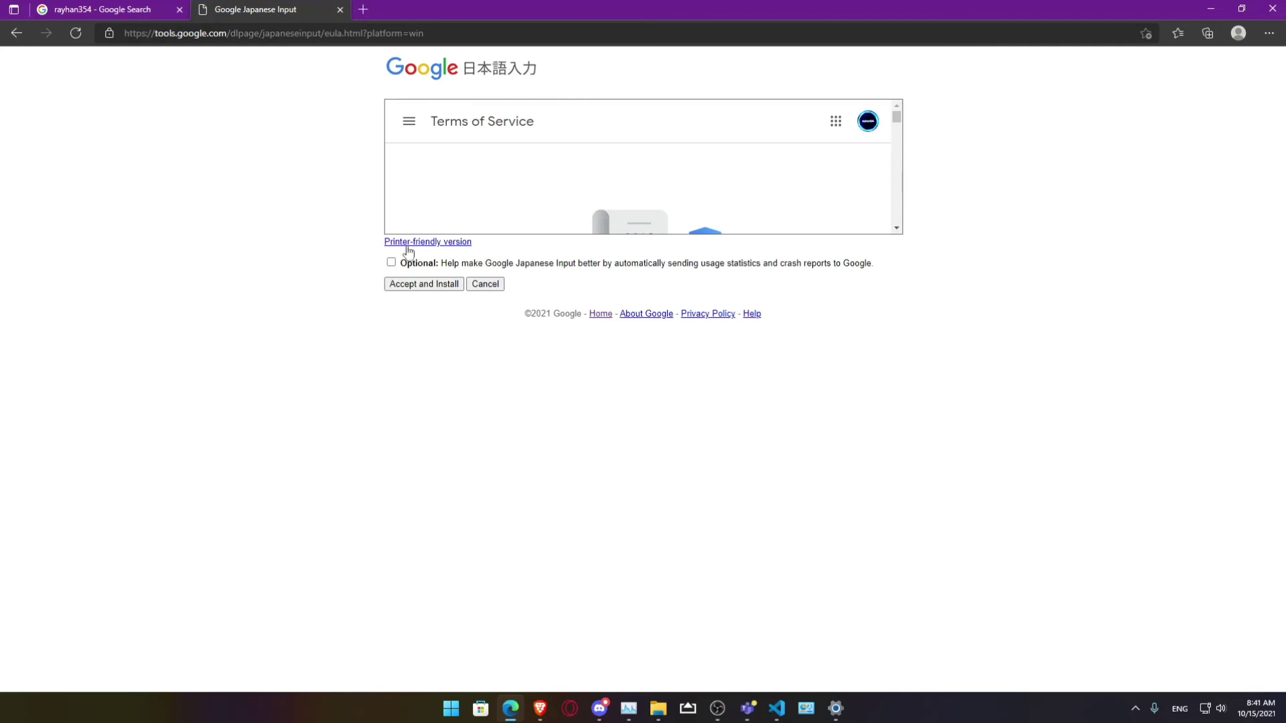
scroll(630, 161, down, 1)
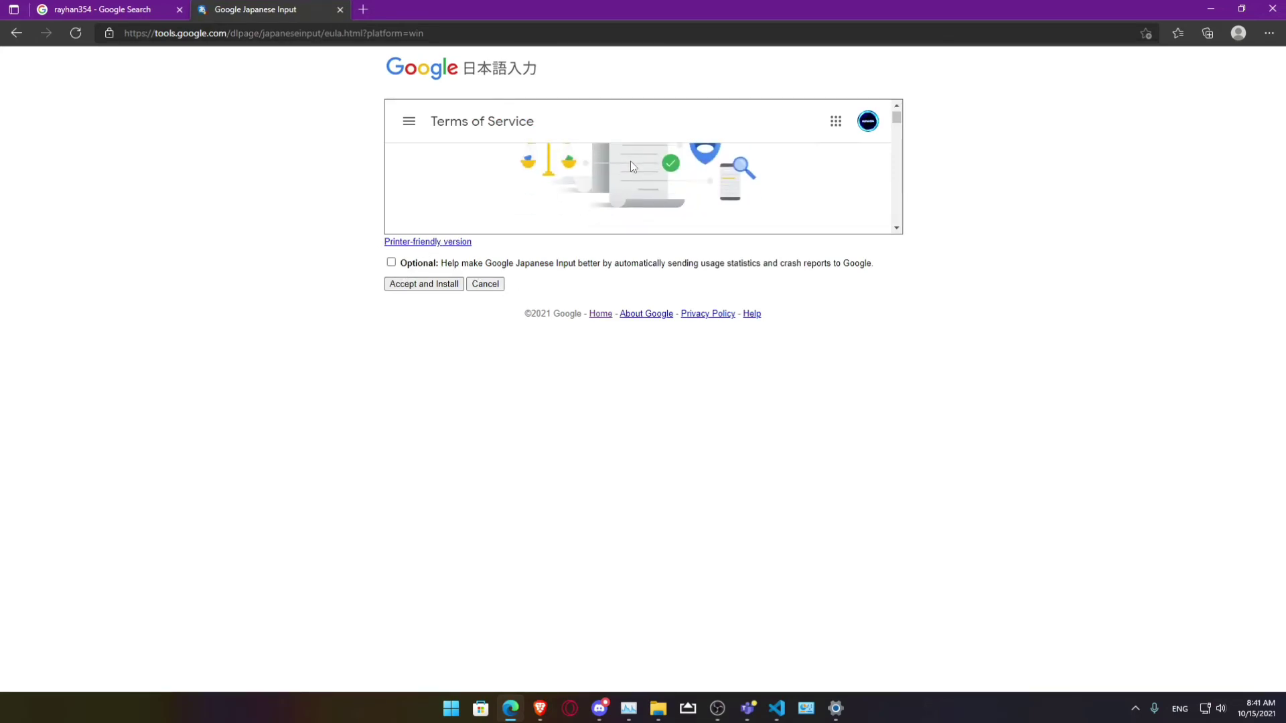
click(414, 286)
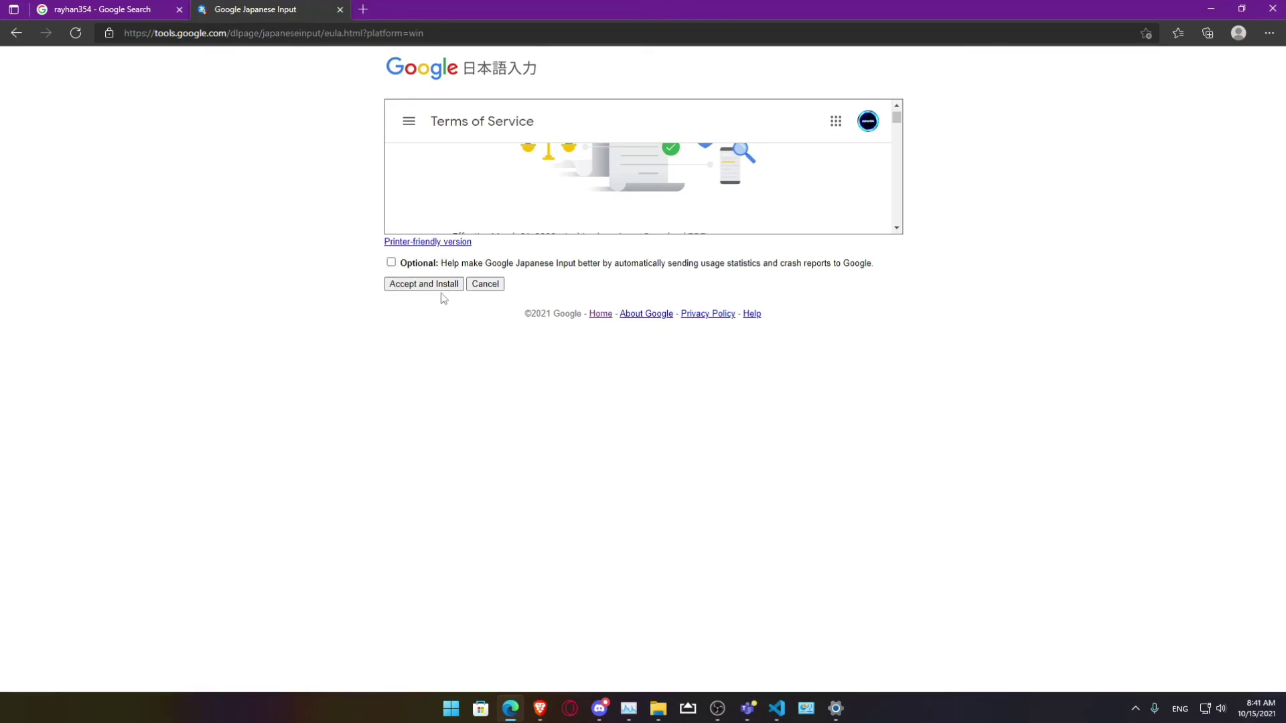
middle_click(284, 6)
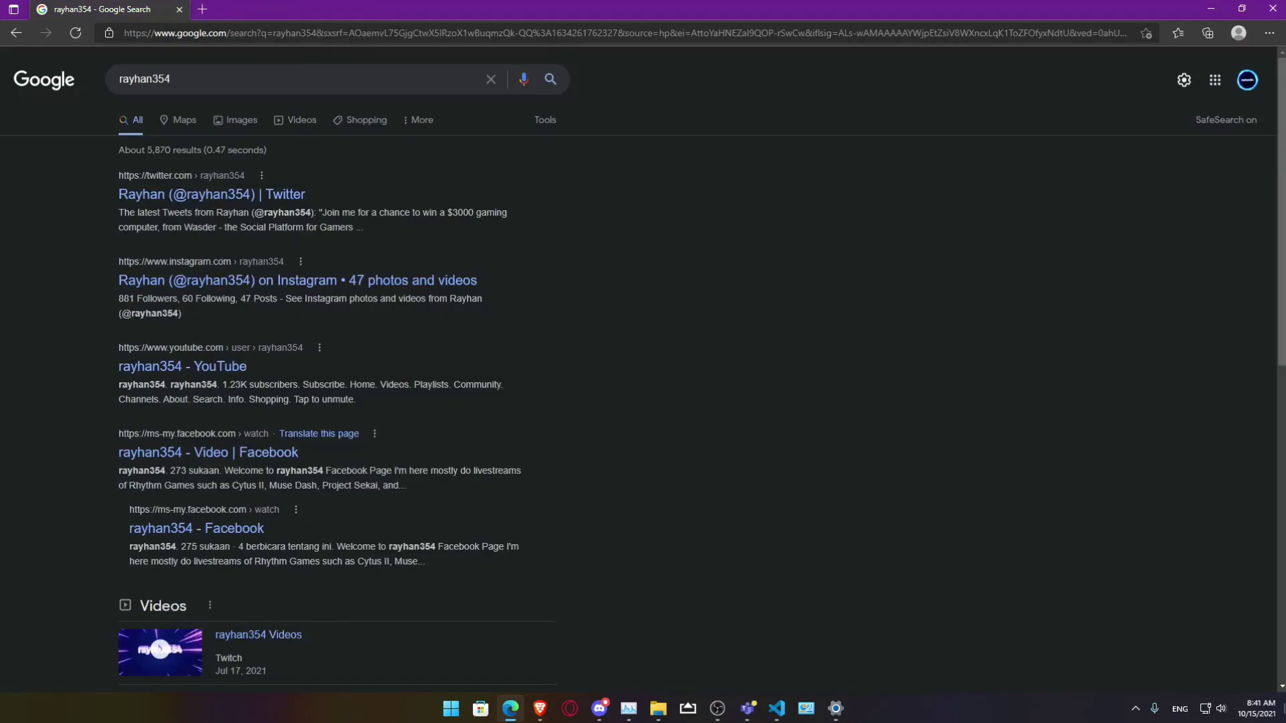
Restore and re-minimize OBS Studio, then open a blank Edge tab beside the results.
click(730, 714)
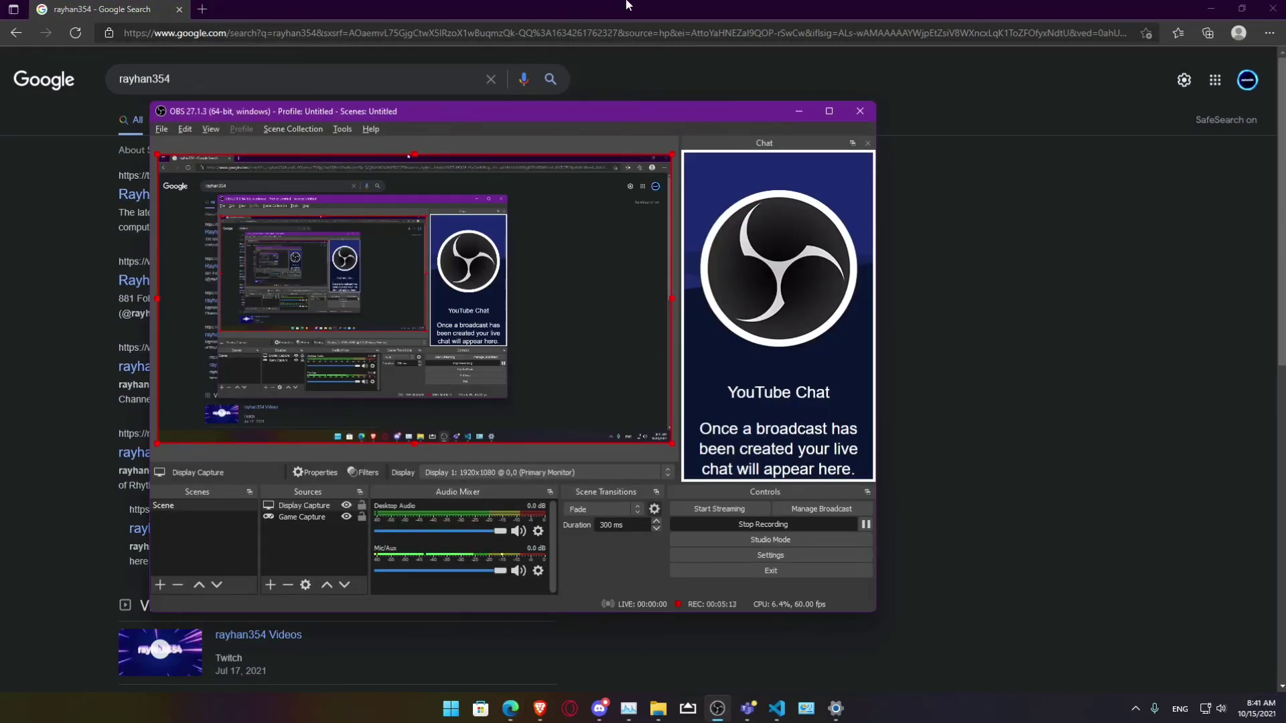
click(718, 709)
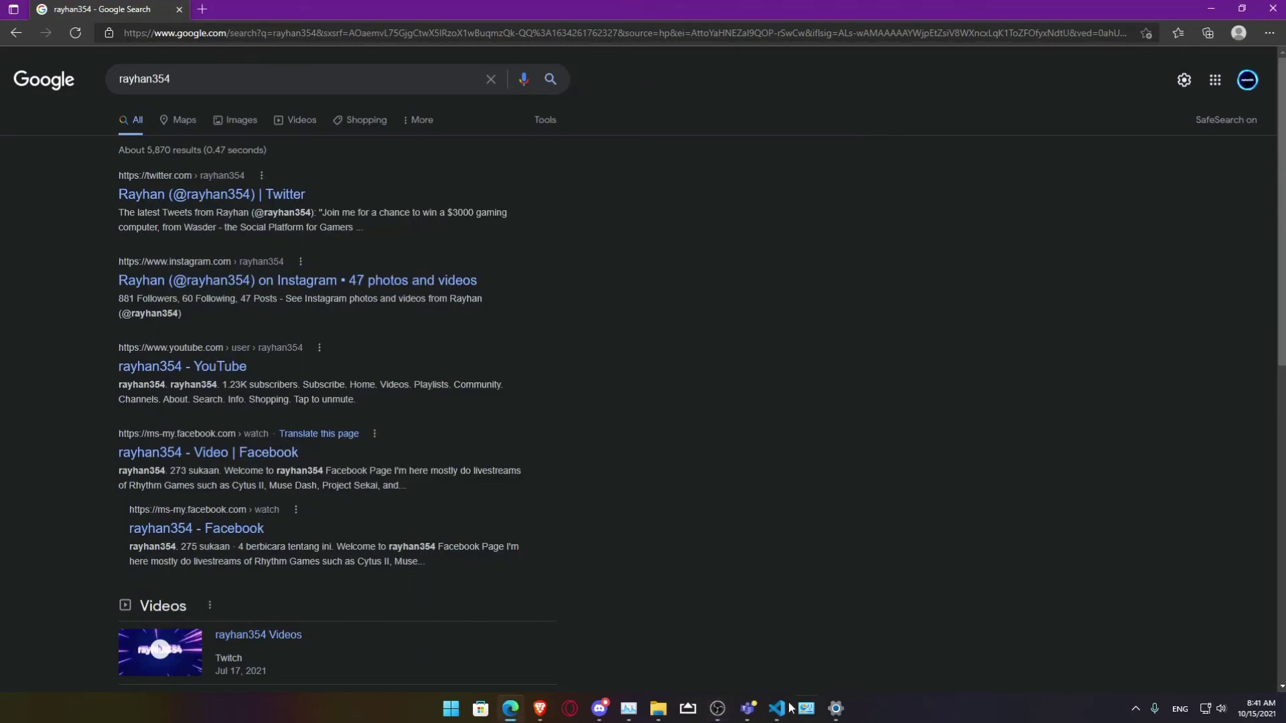
click(203, 8)
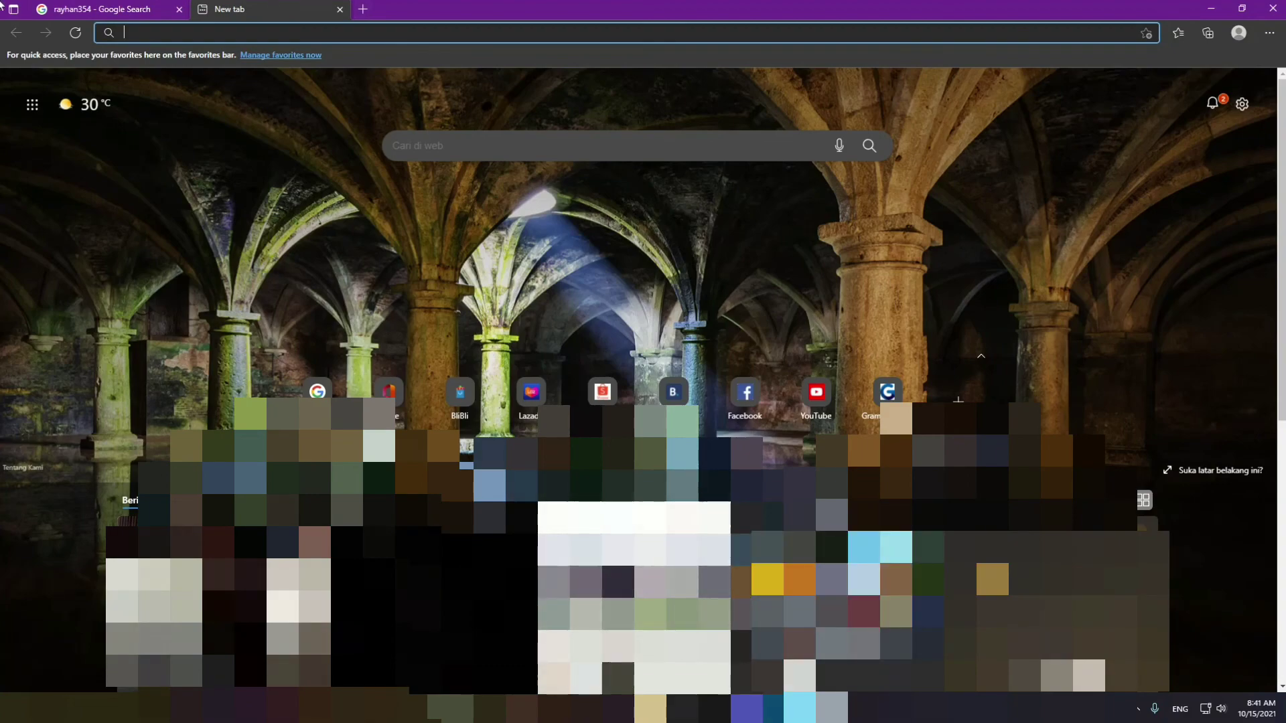